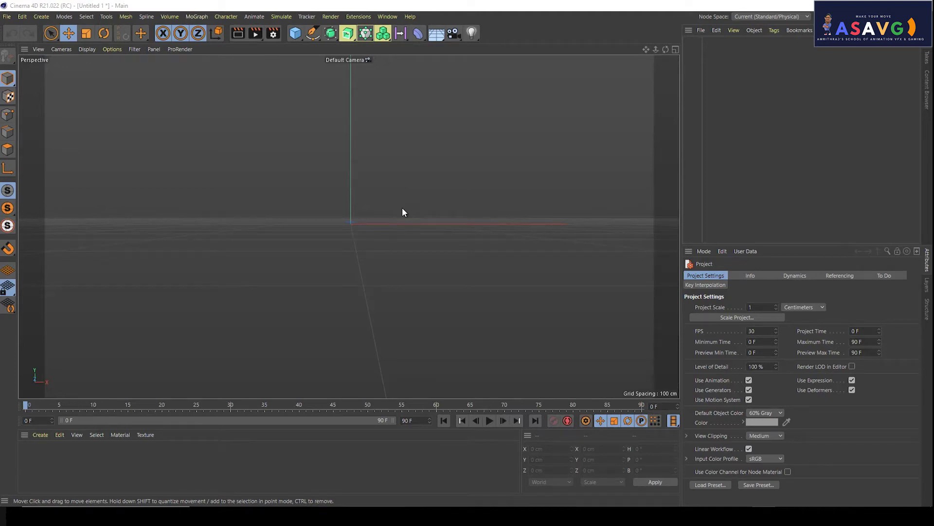
- Add a cube and a cone from the primitive objects to the scene
{"action": "left_click", "coordinate": [203, 17]}
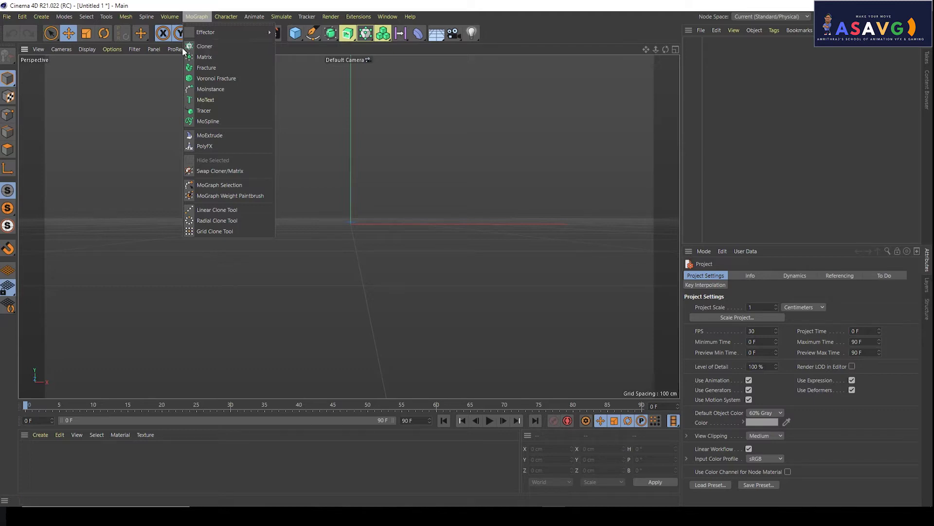
{"action": "left_click", "coordinate": [366, 251]}
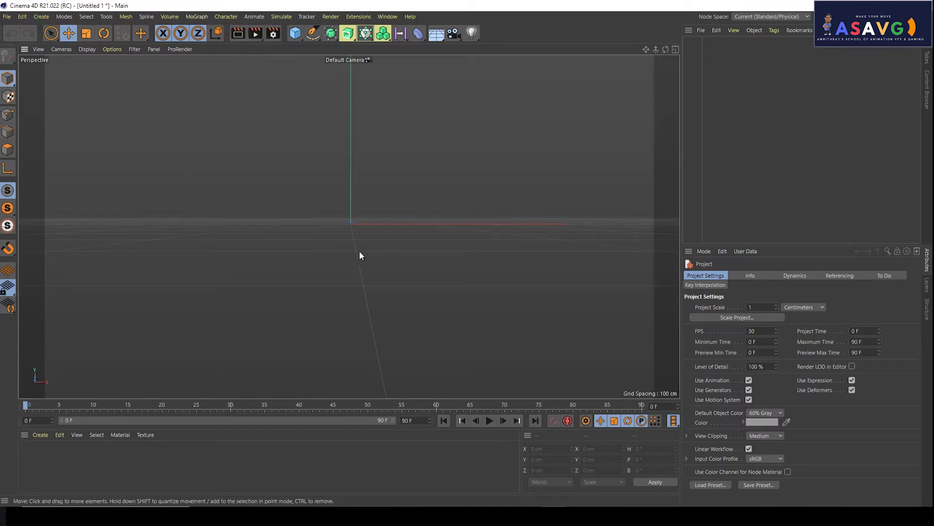
{"action": "mouse_move", "coordinate": [383, 246]}
{"action": "left_mouse_down", "text": "alt"}
{"action": "mouse_move", "coordinate": [322, 238]}
{"action": "mouse_move", "coordinate": [298, 259]}
{"action": "left_mouse_up", "text": "alt"}
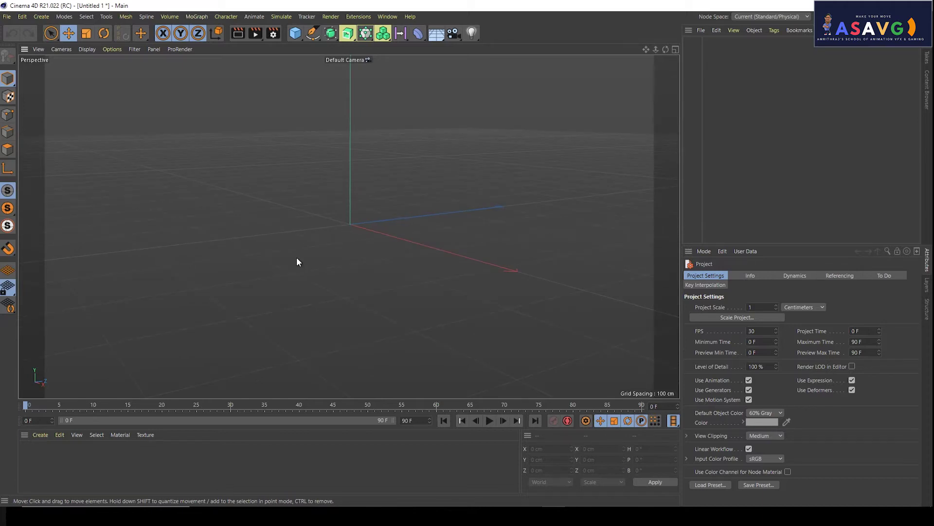
{"action": "left_click", "coordinate": [302, 37]}
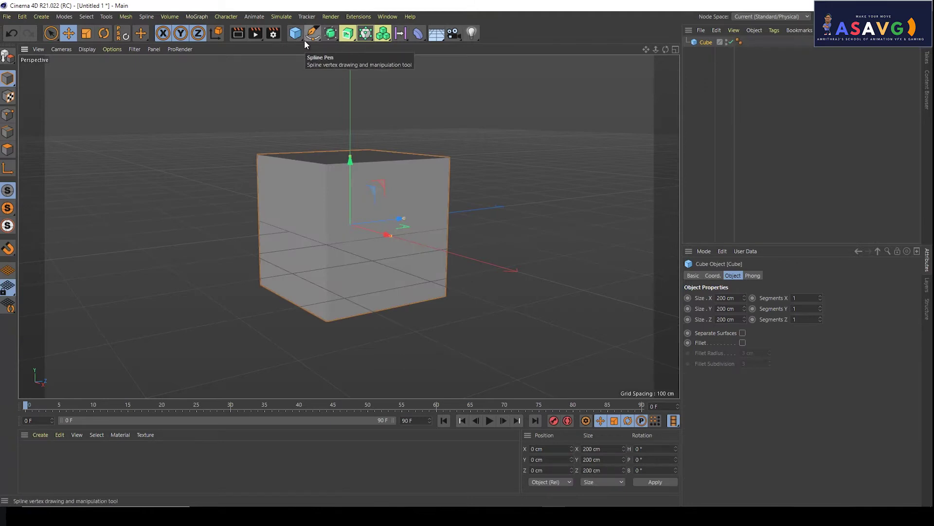
{"action": "left_click", "coordinate": [302, 41]}
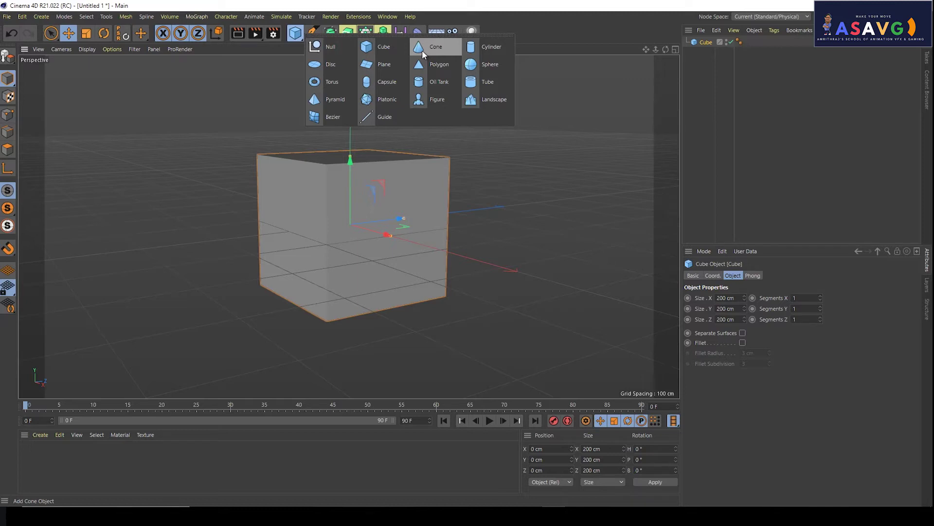
{"action": "left_click", "coordinate": [422, 51]}
- Add a torus to the scene, leaving the cone at the origin after undoing its move
{"action": "mouse_move", "coordinate": [356, 223]}
{"action": "left_mouse_down", "text": "alt"}
{"action": "mouse_move", "coordinate": [298, 265]}
{"action": "mouse_move", "coordinate": [360, 277]}
{"action": "mouse_move", "coordinate": [226, 251]}
{"action": "mouse_move", "coordinate": [245, 284]}
{"action": "mouse_move", "coordinate": [298, 265]}
{"action": "mouse_move", "coordinate": [334, 193]}
{"action": "mouse_move", "coordinate": [229, 250]}
{"action": "mouse_move", "coordinate": [271, 246]}
{"action": "left_mouse_up", "text": "alt"}
{"action": "mouse_move", "coordinate": [396, 233]}
{"action": "left_mouse_down"}
{"action": "mouse_move", "coordinate": [573, 252]}
{"action": "mouse_move", "coordinate": [483, 247]}
{"action": "mouse_move", "coordinate": [710, 63]}
{"action": "left_mouse_up"}
{"action": "key", "text": "ctrl+z"}
{"action": "left_click", "coordinate": [703, 51]}
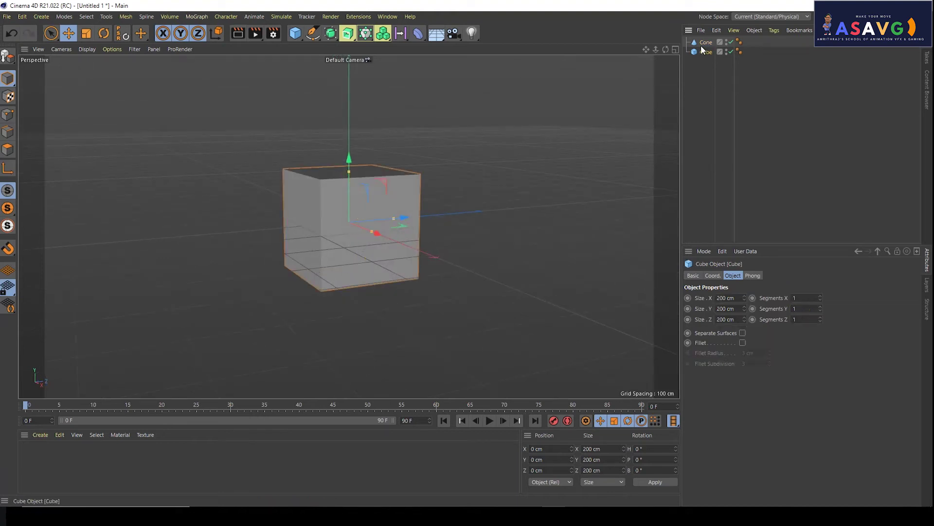
{"action": "left_click", "coordinate": [703, 52]}
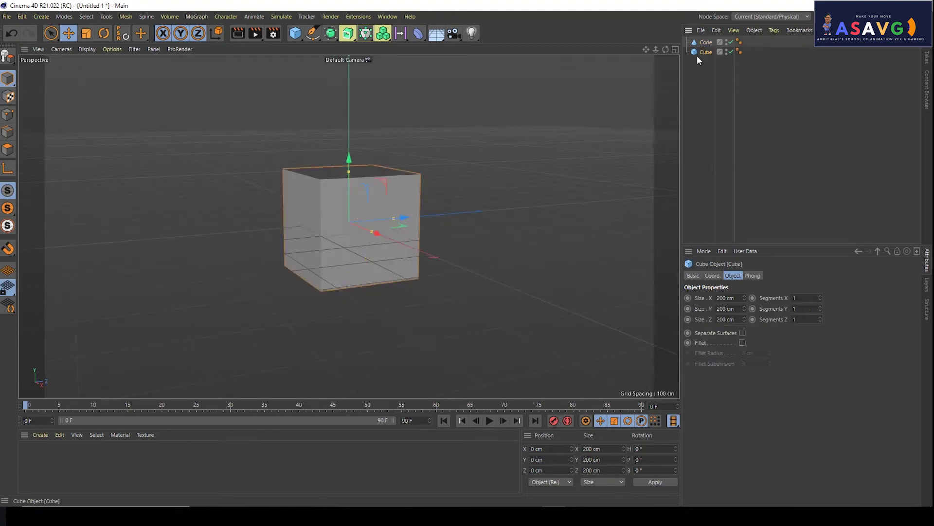
{"action": "left_click", "coordinate": [301, 39]}
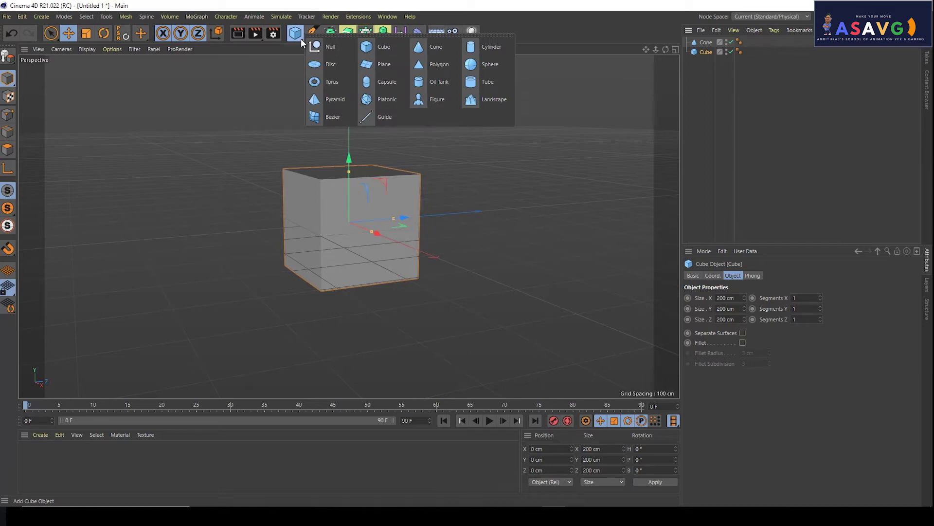
{"action": "left_click", "coordinate": [324, 84]}
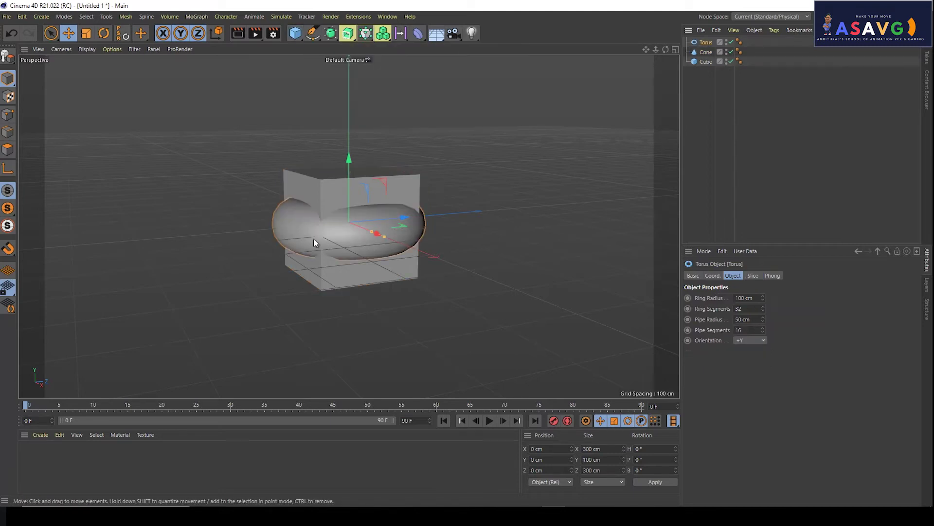
- Nudge the torus slightly left on X and scale it up to 455.339 cm across
{"action": "left_click_drag", "start_coordinate": [313, 238], "coordinate": [353, 261], "text": "alt"}
{"action": "mouse_move", "coordinate": [373, 227]}
{"action": "left_mouse_down"}
{"action": "mouse_move", "coordinate": [355, 220]}
{"action": "mouse_move", "coordinate": [389, 232]}
{"action": "mouse_move", "coordinate": [307, 244]}
{"action": "mouse_move", "coordinate": [344, 207]}
{"action": "mouse_move", "coordinate": [290, 225]}
{"action": "mouse_move", "coordinate": [342, 229]}
{"action": "left_mouse_up"}
{"action": "key", "text": "t"}
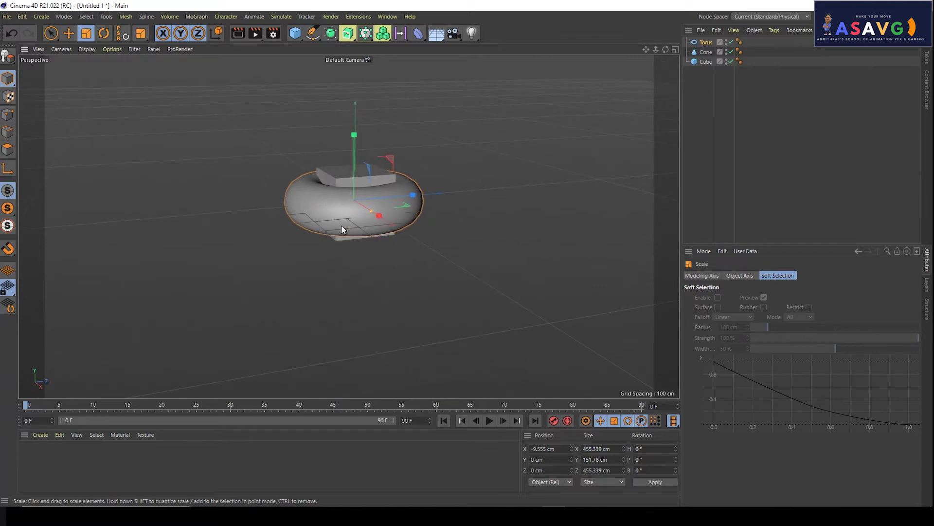
{"action": "left_click_drag", "start_coordinate": [51, 33], "coordinate": [68, 33]}
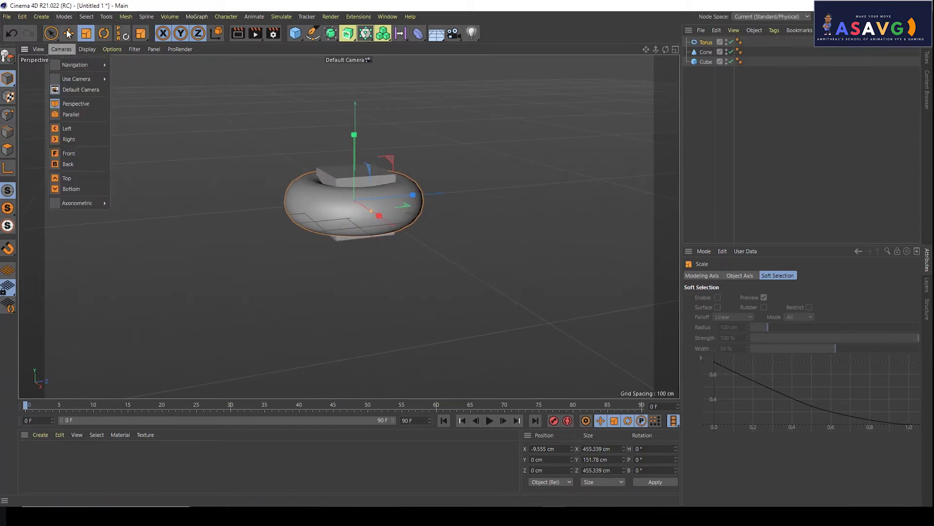
{"action": "left_click_drag", "start_coordinate": [319, 184], "coordinate": [281, 200], "text": "alt"}
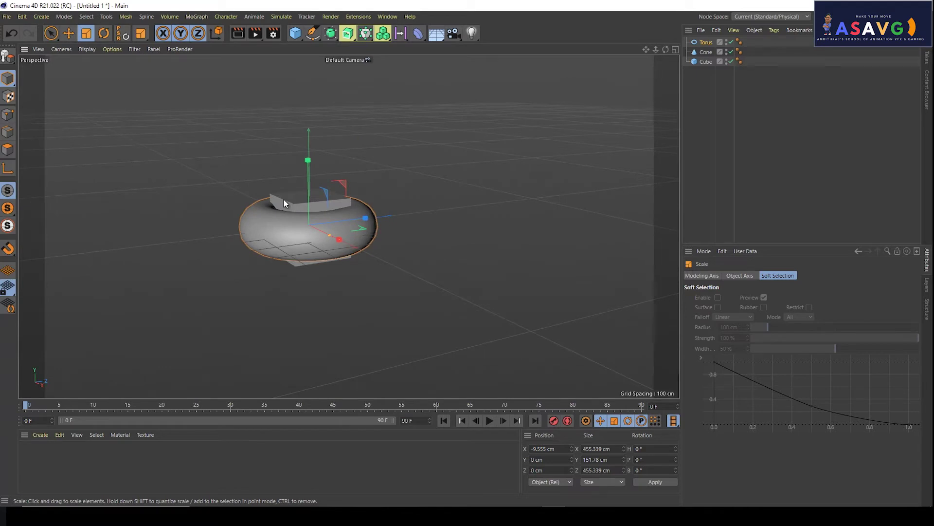
- Create three new default materials: Mat, Mat.1 and Mat.2
{"action": "left_click", "coordinate": [40, 435]}
{"action": "left_click", "coordinate": [80, 323]}
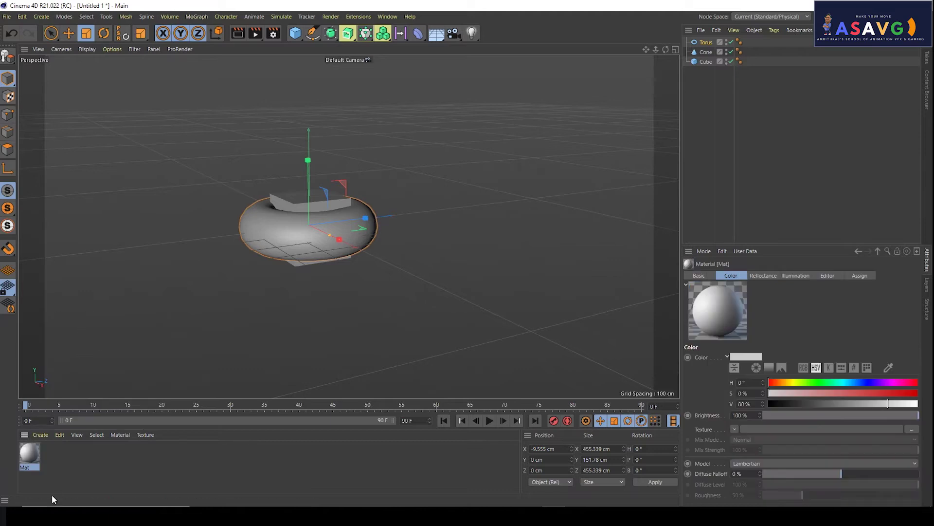
{"action": "left_click", "coordinate": [35, 435]}
{"action": "left_click", "coordinate": [36, 437]}
{"action": "mouse_move", "coordinate": [72, 333]}
{"action": "left_click", "coordinate": [69, 323]}
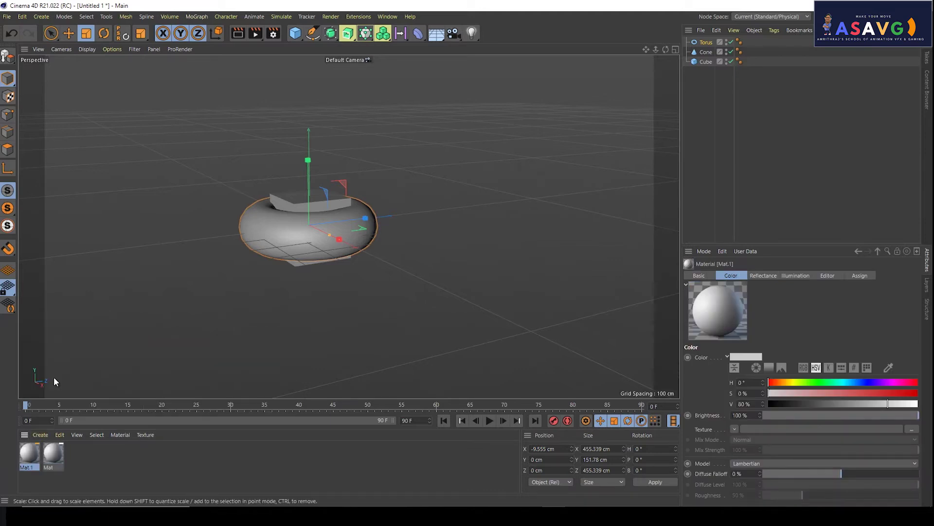
{"action": "left_click", "coordinate": [40, 435]}
{"action": "left_click", "coordinate": [69, 324]}
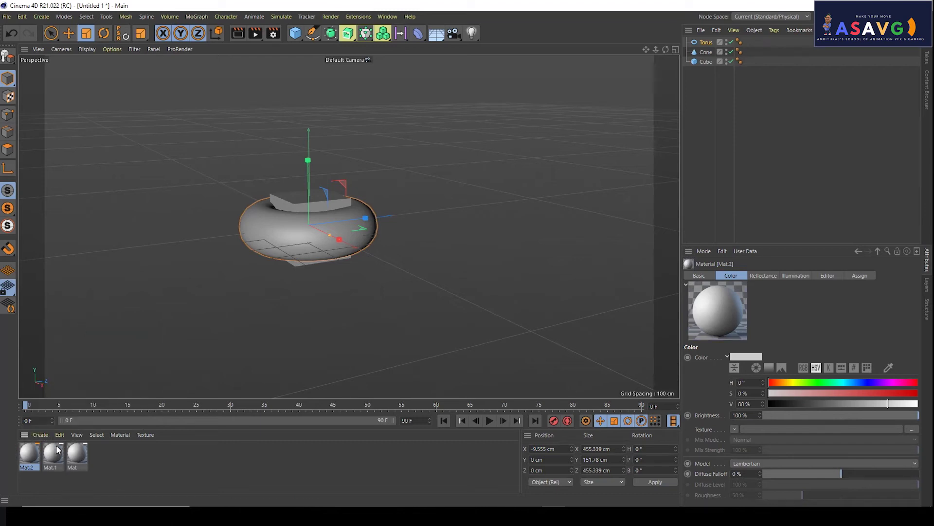
- Color Mat.2 red (hue 356°) and Mat.1 blue (hue 237°, saturation 100%)
{"action": "double_click", "coordinate": [28, 453]}
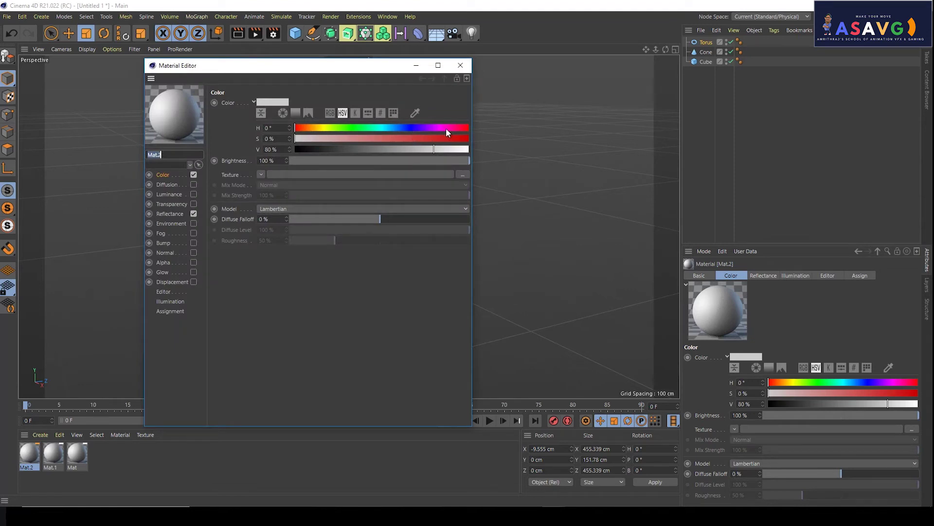
{"action": "left_click_drag", "start_coordinate": [460, 128], "coordinate": [470, 138]}
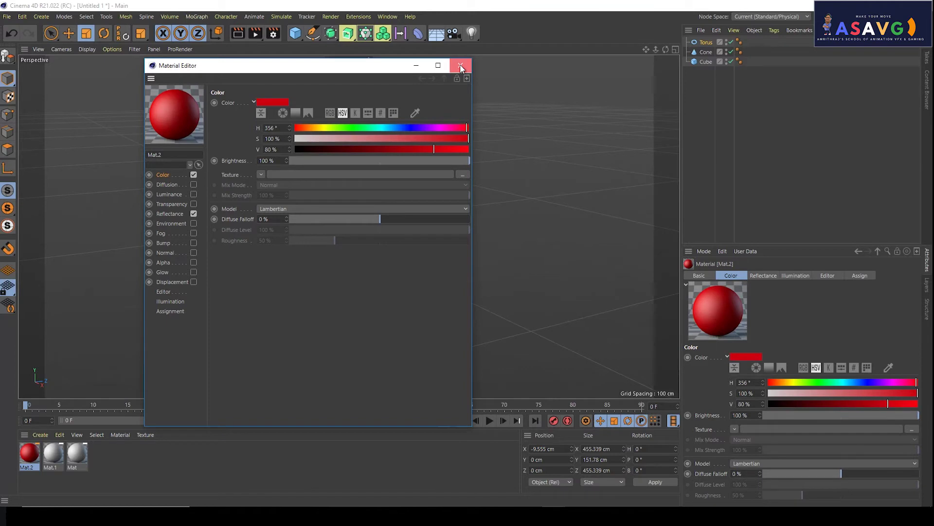
{"action": "left_click", "coordinate": [460, 65]}
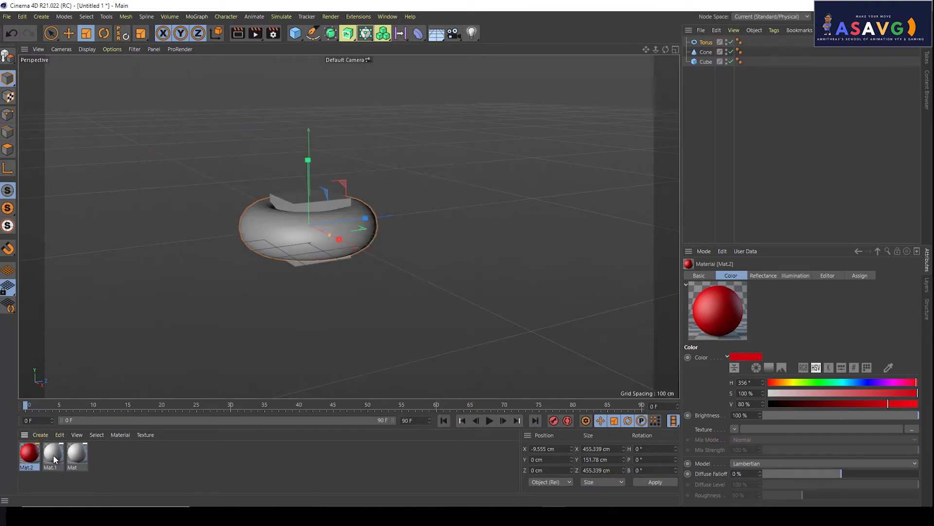
{"action": "double_click", "coordinate": [53, 454]}
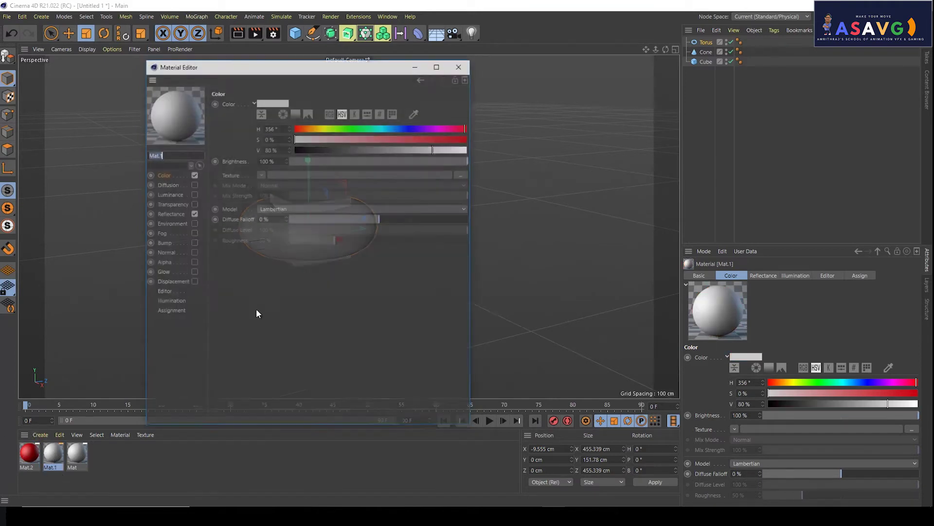
{"action": "left_click", "coordinate": [408, 127]}
{"action": "left_click_drag", "start_coordinate": [414, 139], "coordinate": [468, 139]}
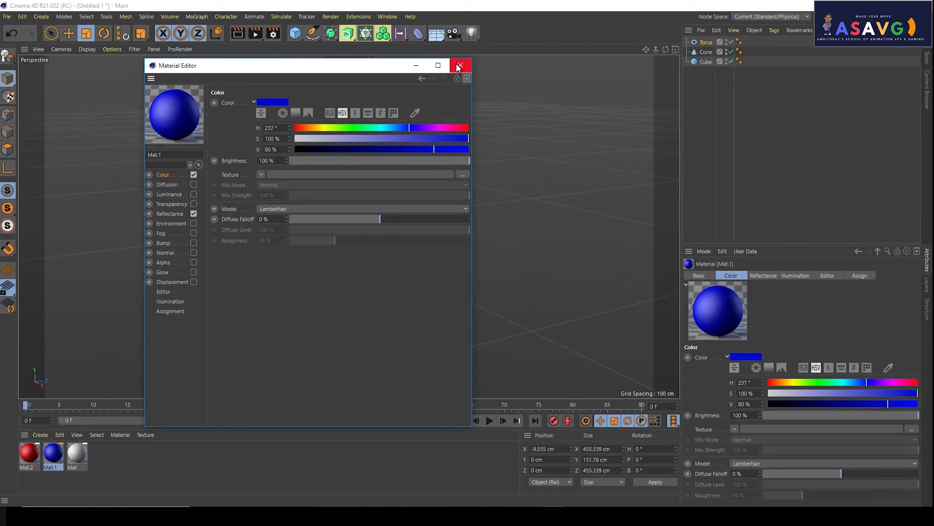
{"action": "left_click", "coordinate": [459, 66]}
- Color Mat green (hue 130°, saturation 100%) and drop red Mat.2 onto the torus
{"action": "double_click", "coordinate": [77, 454]}
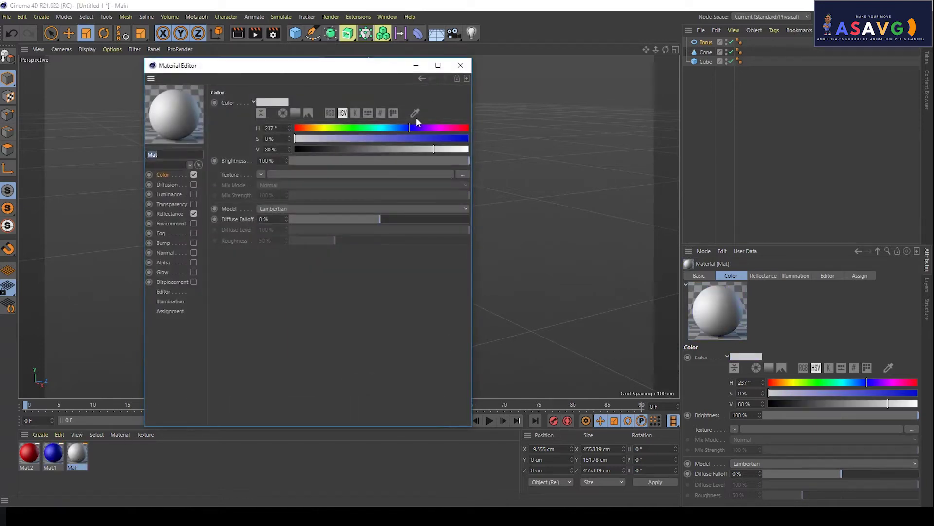
{"action": "left_click", "coordinate": [358, 127]}
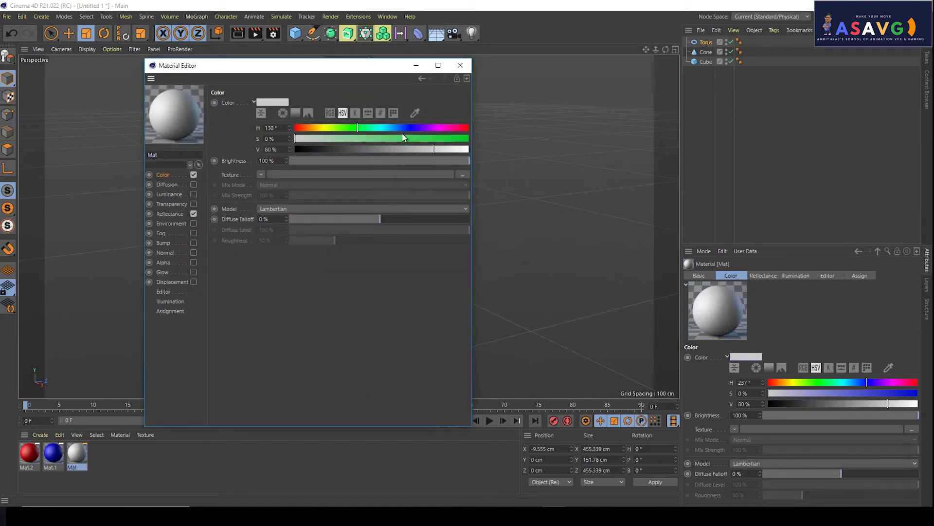
{"action": "left_click_drag", "start_coordinate": [403, 139], "coordinate": [518, 144]}
{"action": "left_click", "coordinate": [461, 65]}
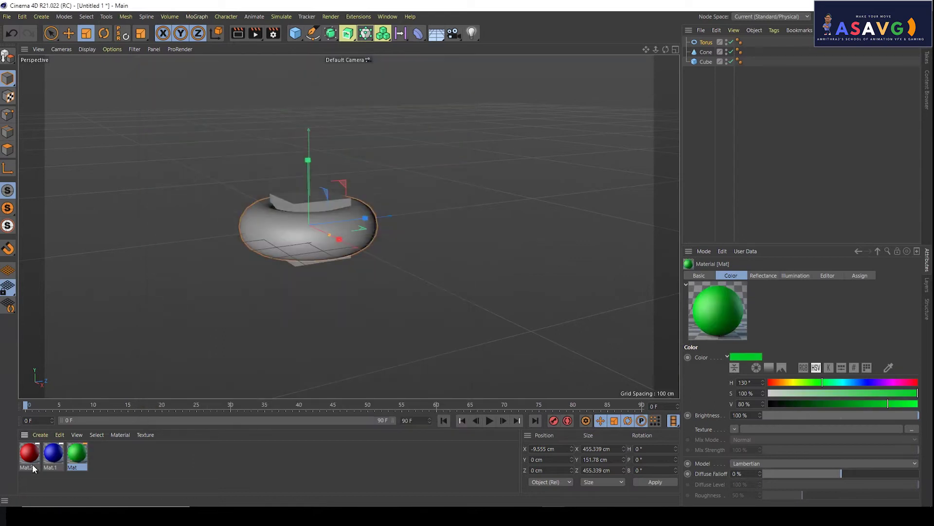
{"action": "left_click_drag", "start_coordinate": [292, 297], "coordinate": [290, 305], "text": "alt"}
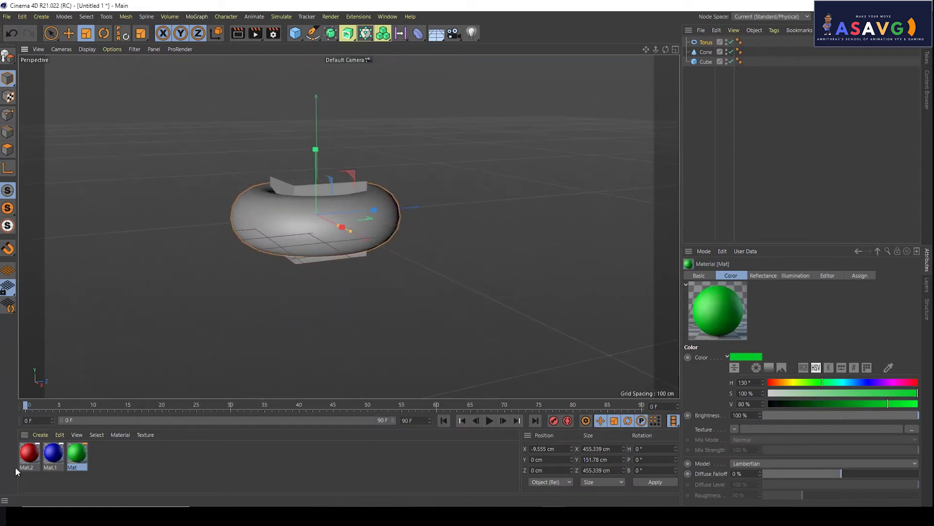
{"action": "left_click_drag", "start_coordinate": [27, 457], "coordinate": [314, 235]}
- Undo the torus's red material, then give the cone green and the cube red
{"action": "key", "text": "ctrl+z"}
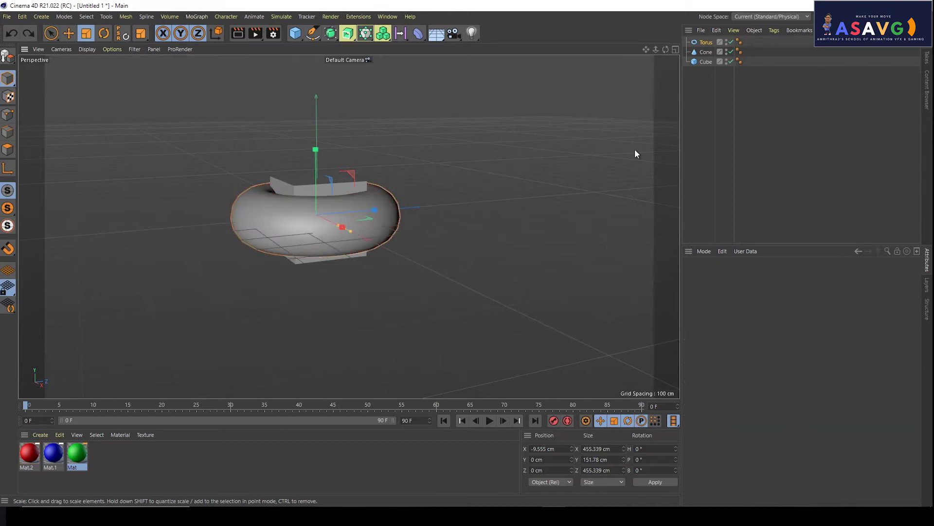
{"action": "left_click", "coordinate": [705, 41]}
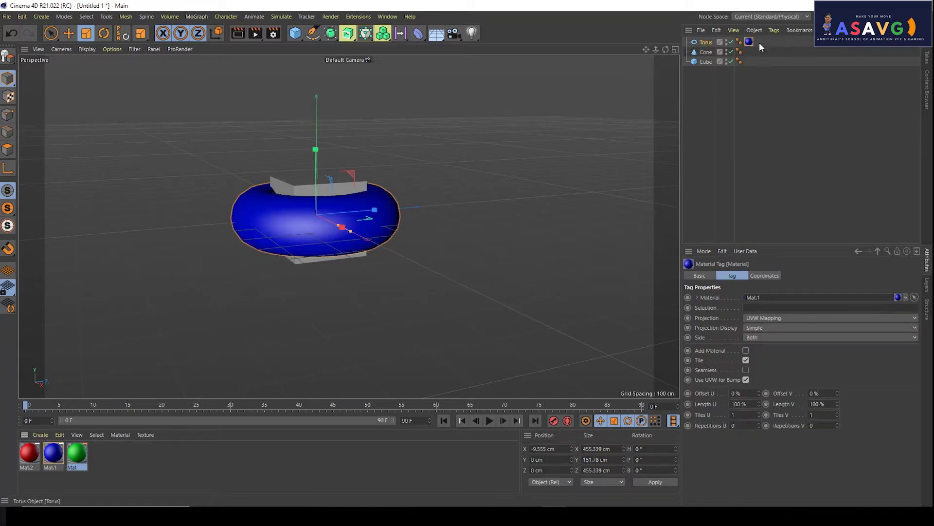
{"action": "left_click_drag", "start_coordinate": [82, 457], "coordinate": [707, 57]}
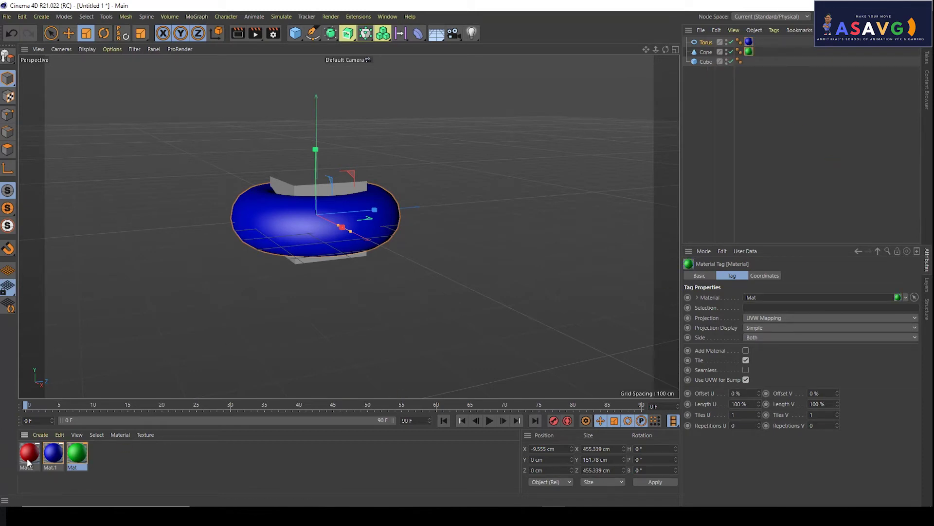
{"action": "left_click_drag", "start_coordinate": [27, 462], "coordinate": [706, 61]}
- Move the torus right and the cube aside to reveal the cone, then open MoGraph
{"action": "left_click_drag", "start_coordinate": [316, 265], "coordinate": [280, 267], "text": "alt"}
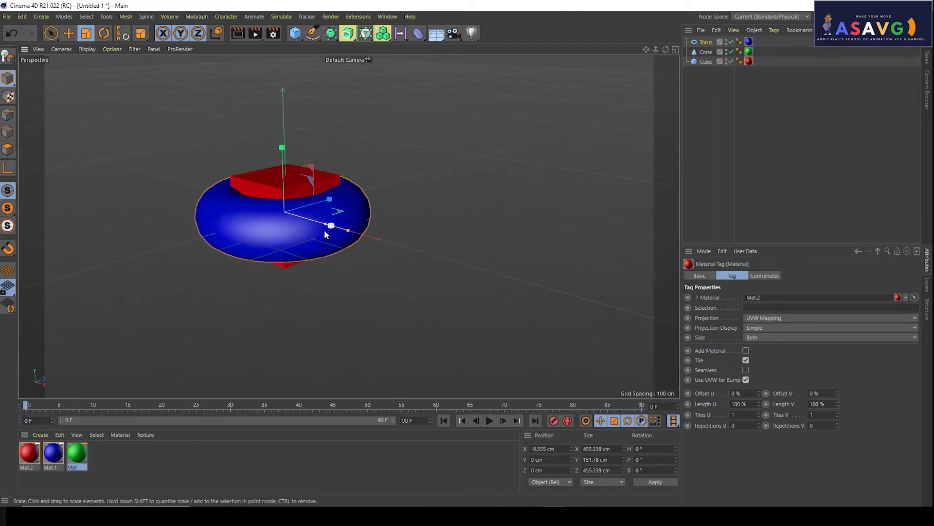
{"action": "left_click", "coordinate": [68, 34]}
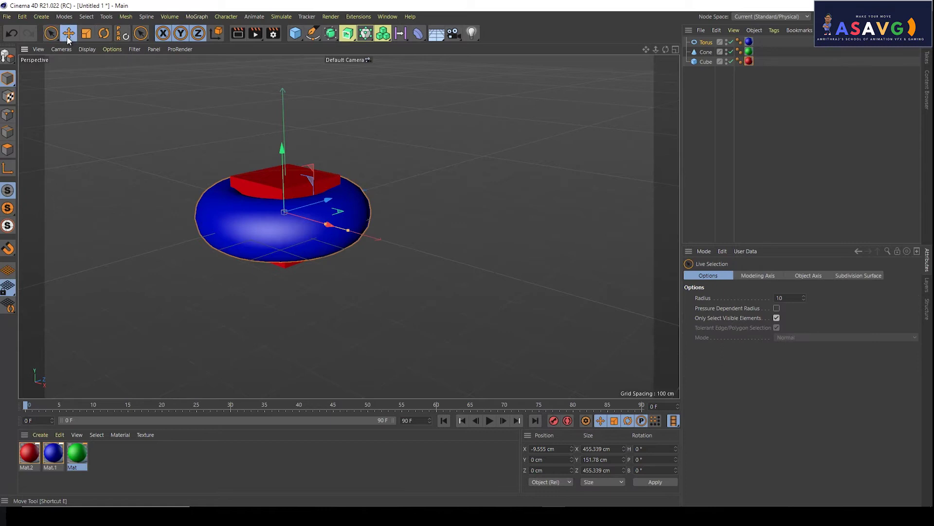
{"action": "left_click_drag", "start_coordinate": [329, 200], "coordinate": [603, 165]}
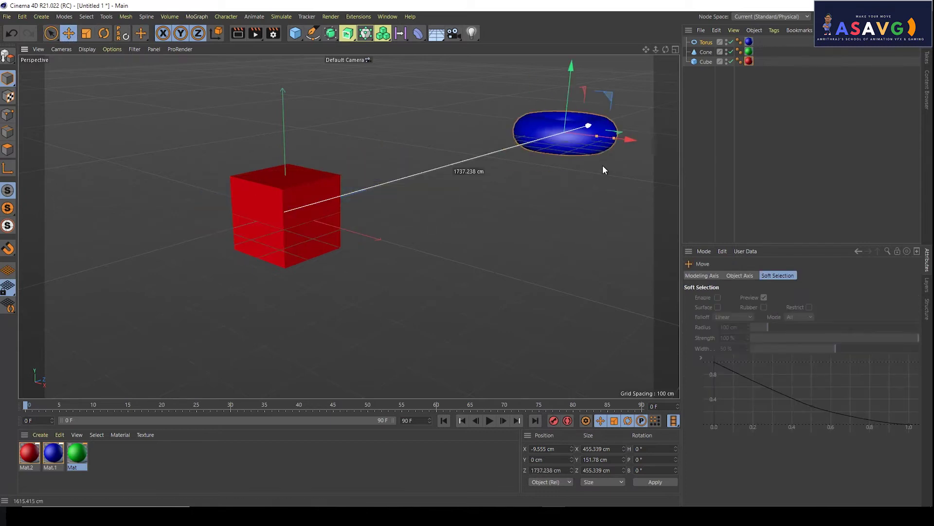
{"action": "left_click", "coordinate": [280, 234]}
{"action": "left_click_drag", "start_coordinate": [326, 224], "coordinate": [237, 189]}
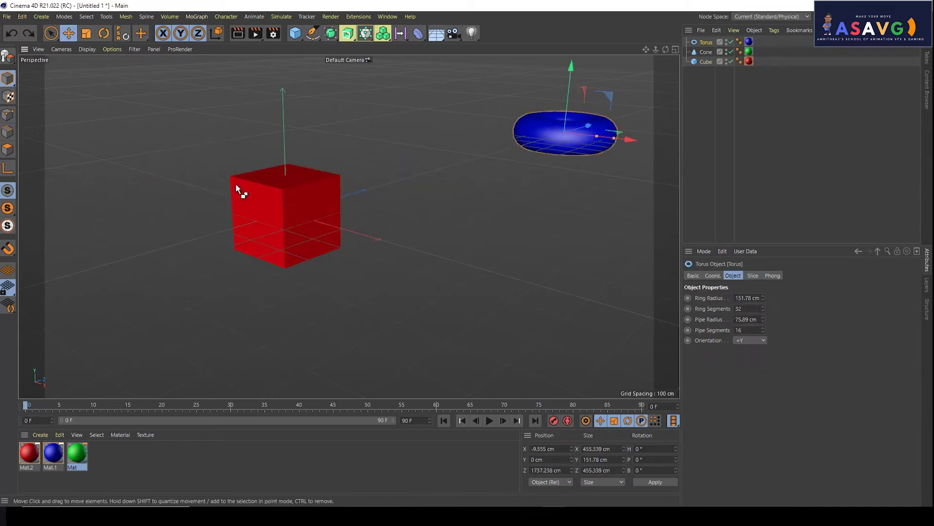
{"action": "left_click_drag", "start_coordinate": [363, 221], "coordinate": [344, 249], "text": "alt"}
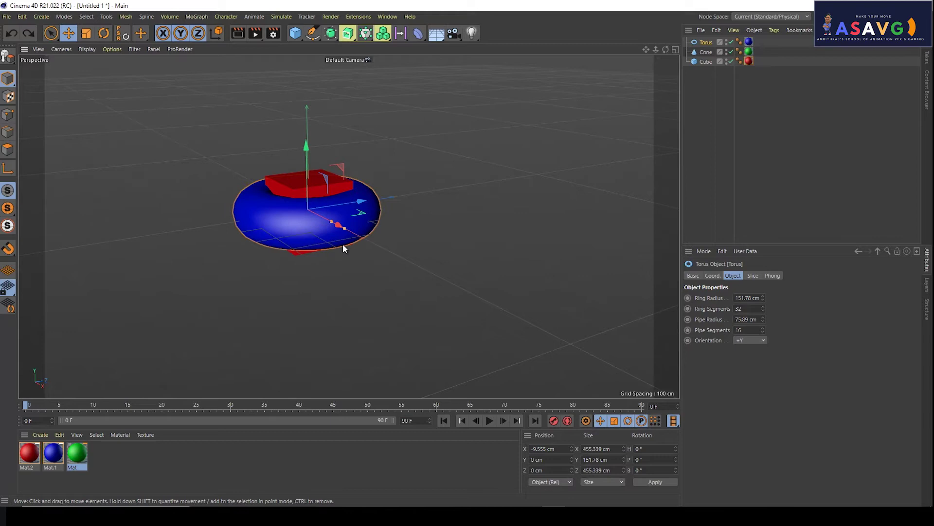
{"action": "left_click", "coordinate": [197, 18]}
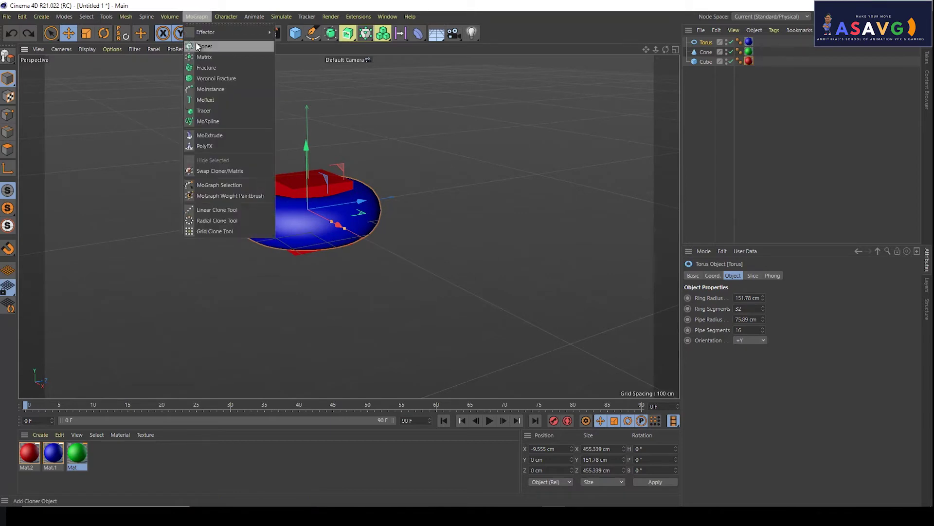
- Add a MoGraph Cloner, then inspect the Cone, Cloner and Torus in the Object Manager
{"action": "left_click", "coordinate": [200, 18]}
{"action": "left_click", "coordinate": [206, 19]}
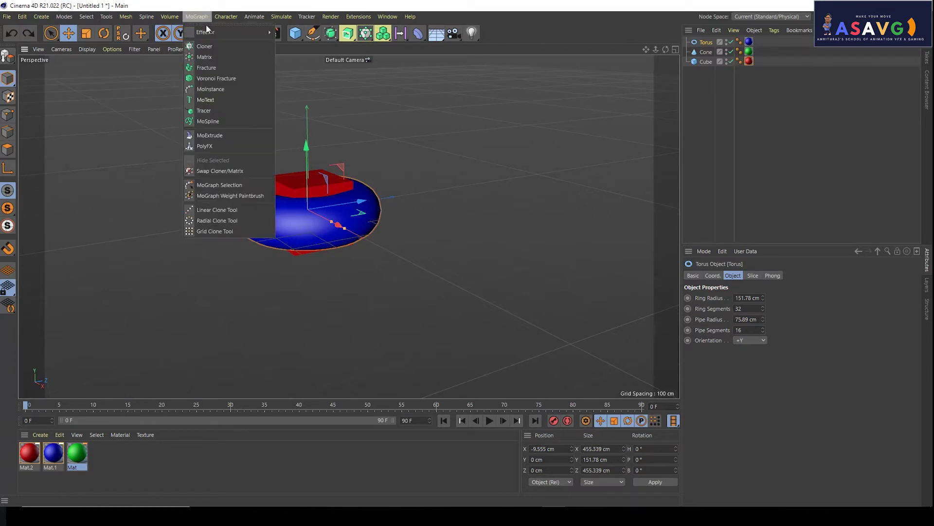
{"action": "left_click", "coordinate": [211, 51]}
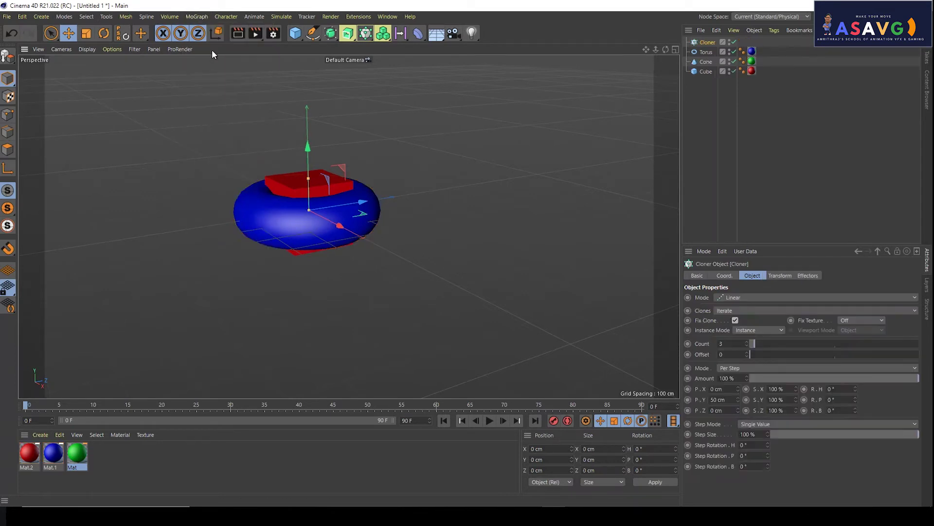
{"action": "left_click", "coordinate": [706, 61]}
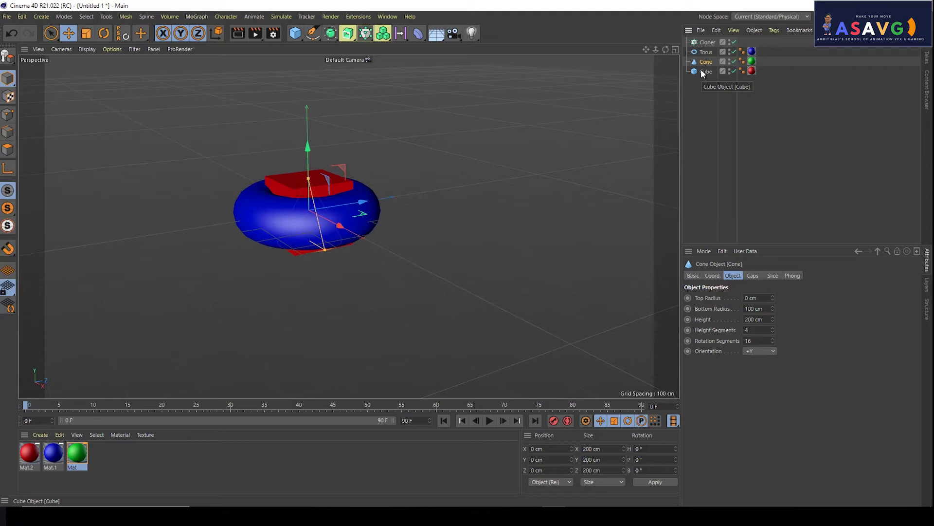
{"action": "left_click", "coordinate": [708, 43]}
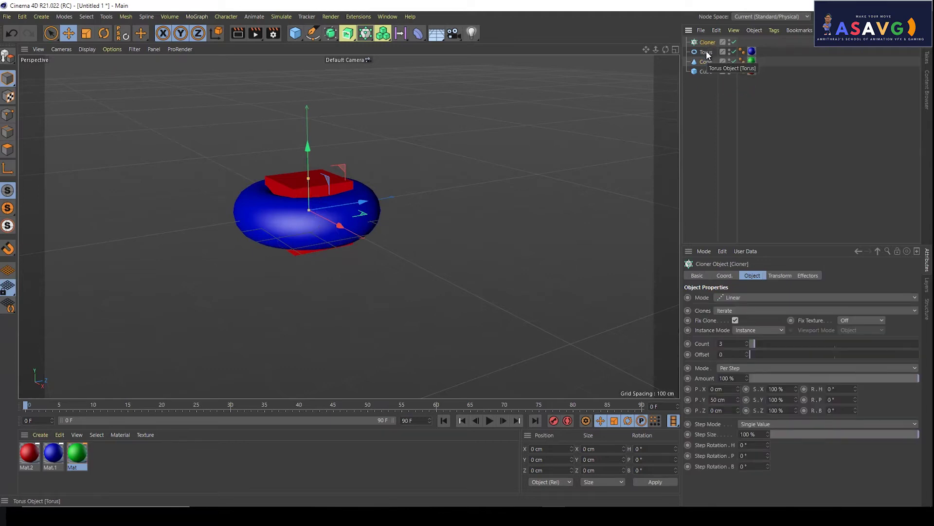
{"action": "left_click", "coordinate": [705, 51]}
{"action": "left_click_drag", "start_coordinate": [451, 197], "coordinate": [428, 201], "text": "alt"}
{"action": "scroll", "coordinate": [428, 201], "scroll_direction": "up", "scroll_amount": 3}
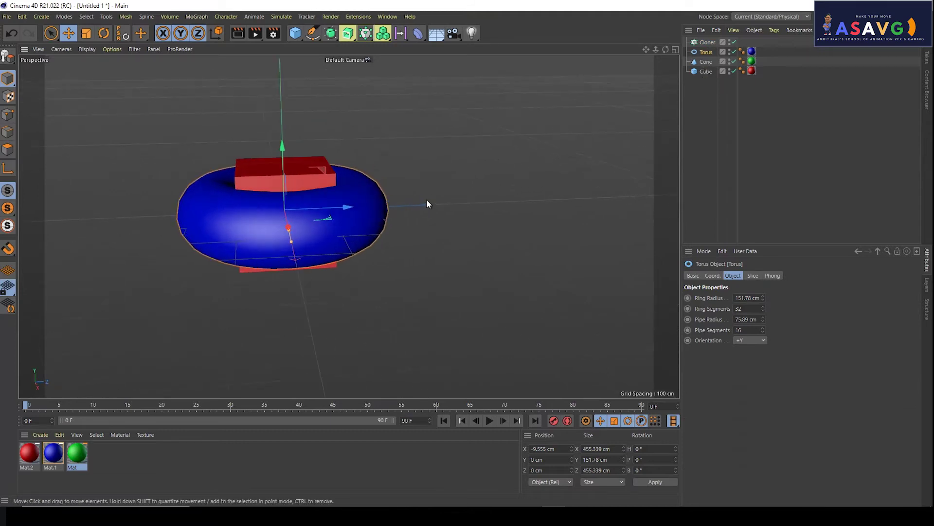
{"action": "scroll", "coordinate": [457, 200], "scroll_direction": "up", "scroll_amount": 3}
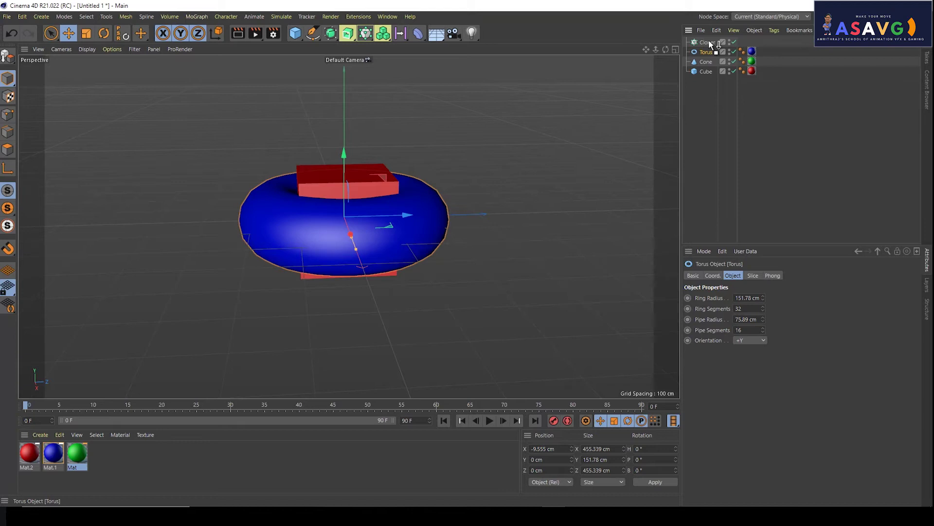
- Nest Torus, Cone and Cube under the Cloner as children, then select the Cloner
{"action": "left_click_drag", "start_coordinate": [709, 40], "coordinate": [709, 40]}
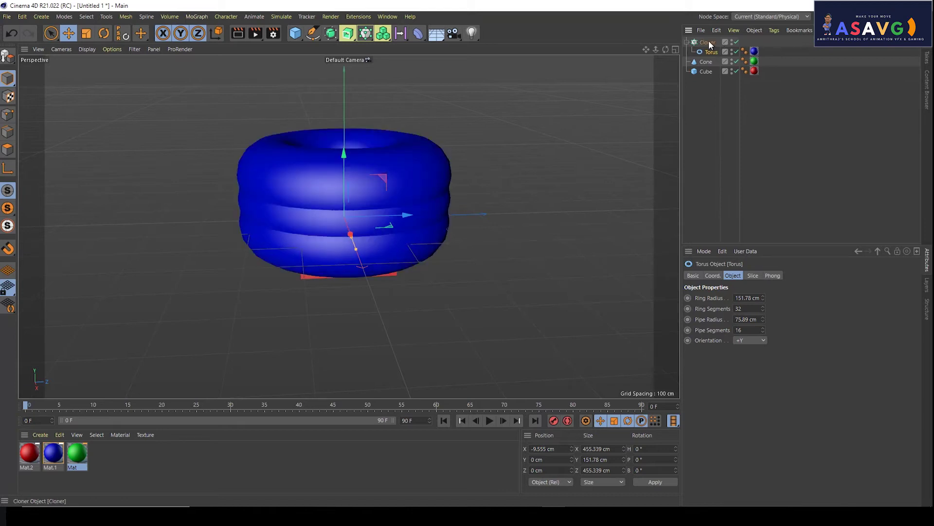
{"action": "mouse_move", "coordinate": [305, 235]}
{"action": "left_mouse_down", "text": "alt"}
{"action": "mouse_move", "coordinate": [368, 257]}
{"action": "mouse_move", "coordinate": [390, 229]}
{"action": "left_mouse_up", "text": "alt"}
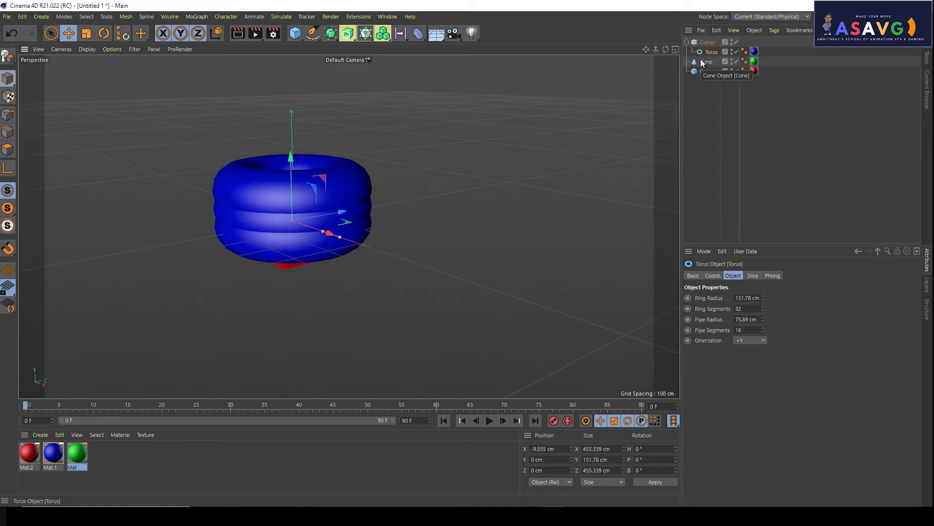
{"action": "left_click_drag", "start_coordinate": [703, 65], "coordinate": [708, 45]}
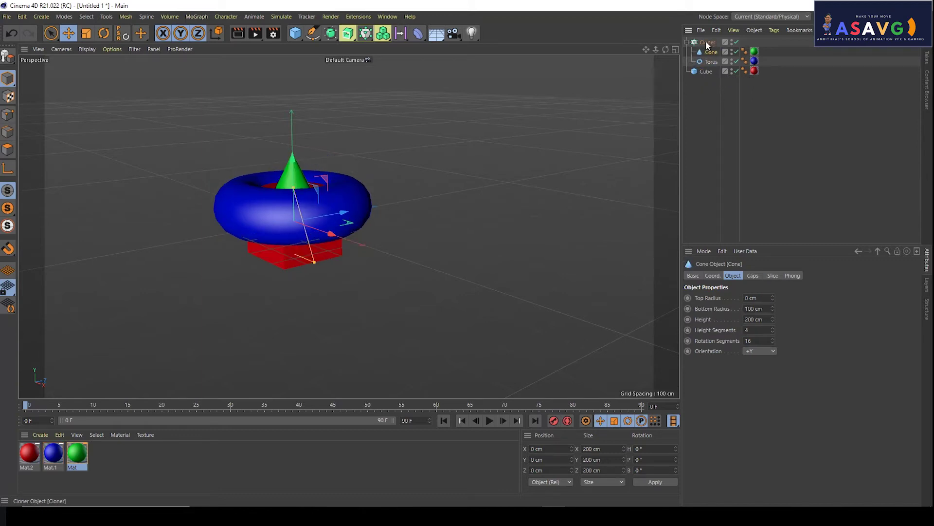
{"action": "left_click", "coordinate": [703, 74]}
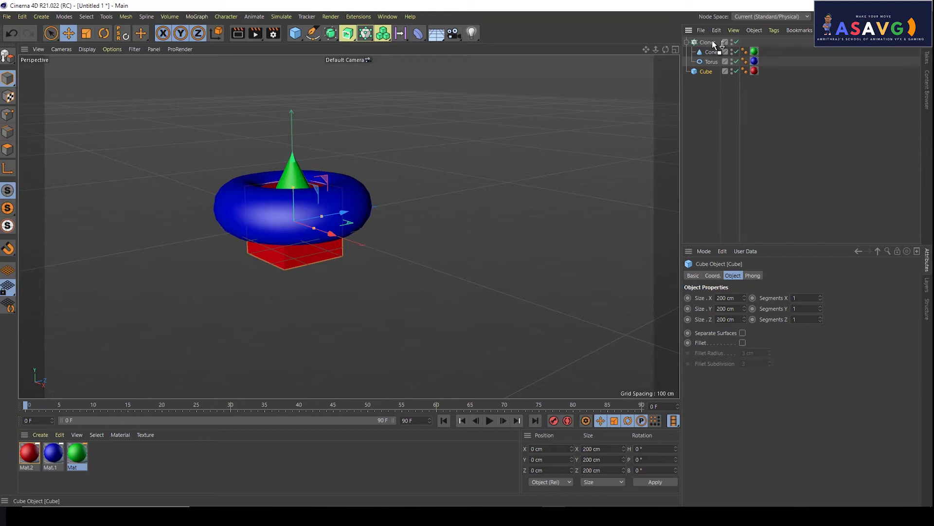
{"action": "left_click_drag", "start_coordinate": [714, 44], "coordinate": [710, 44]}
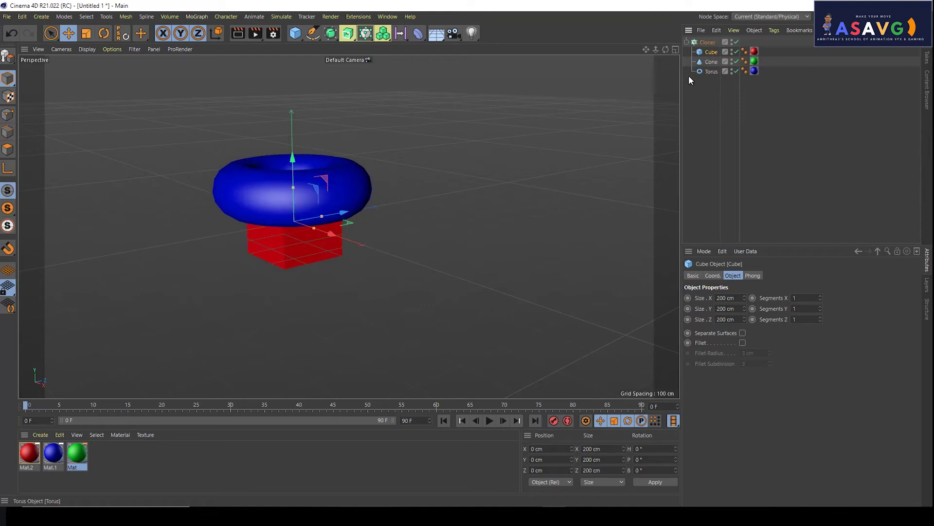
{"action": "left_click_drag", "start_coordinate": [378, 261], "coordinate": [312, 197], "text": "alt"}
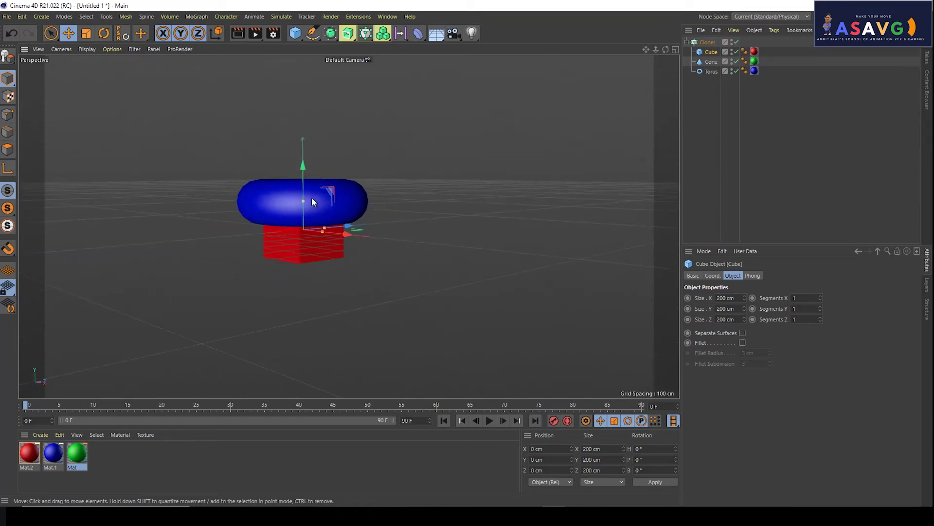
{"action": "right_click_drag", "start_coordinate": [311, 197], "coordinate": [389, 218], "text": "alt"}
{"action": "left_click_drag", "start_coordinate": [390, 218], "coordinate": [380, 209], "text": "alt"}
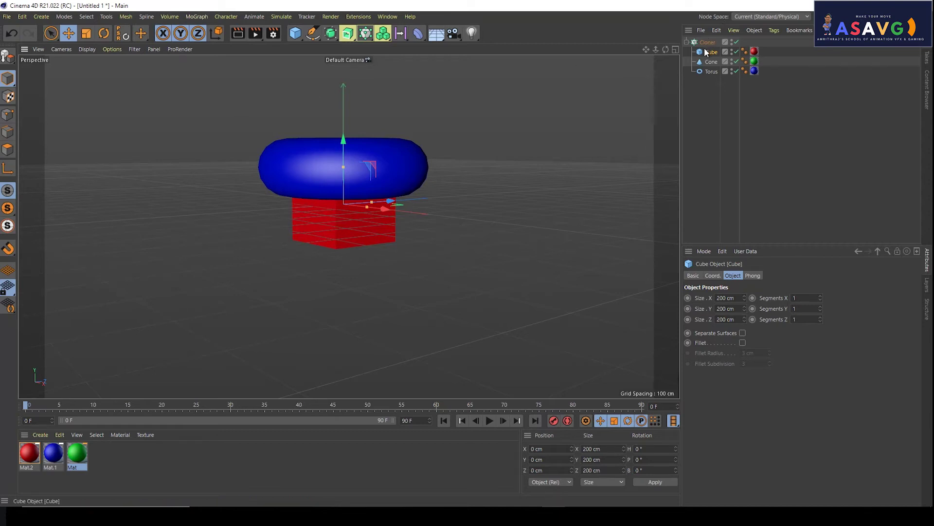
{"action": "mouse_move", "coordinate": [526, 126]}
{"action": "left_mouse_down", "text": "alt"}
{"action": "mouse_move", "coordinate": [495, 150]}
{"action": "mouse_move", "coordinate": [466, 212]}
{"action": "left_mouse_up", "text": "alt"}
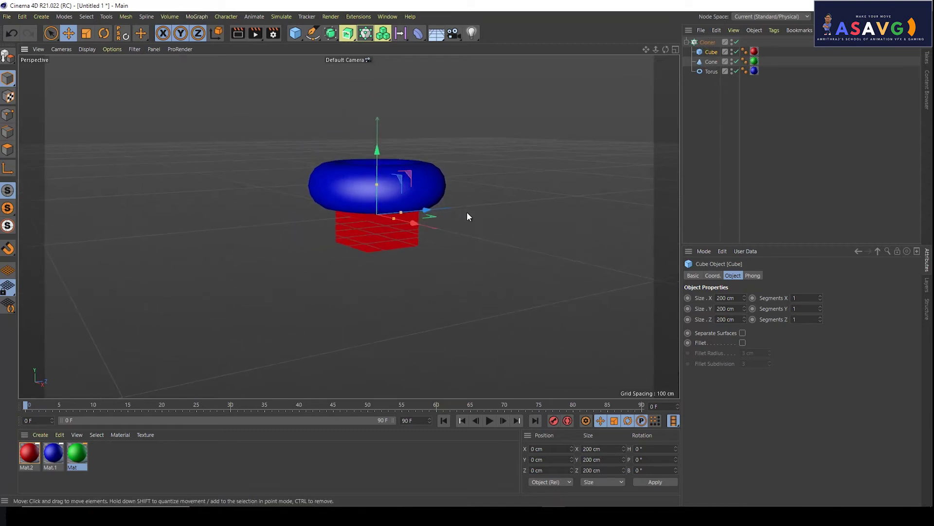
{"action": "left_click", "coordinate": [707, 43]}
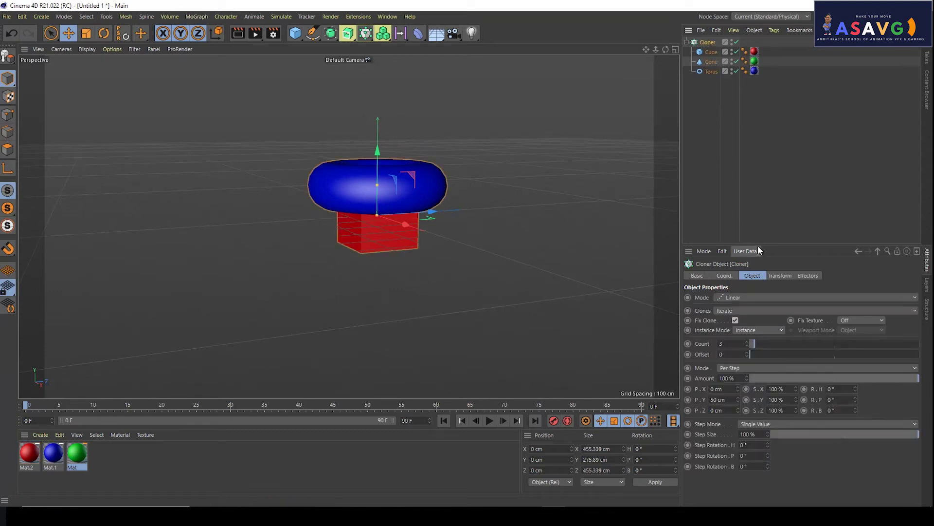
- Set the Cloner Count to 32, briefly try Offset 1, and return Offset to 0
{"action": "left_click_drag", "start_coordinate": [765, 244], "coordinate": [766, 150]}
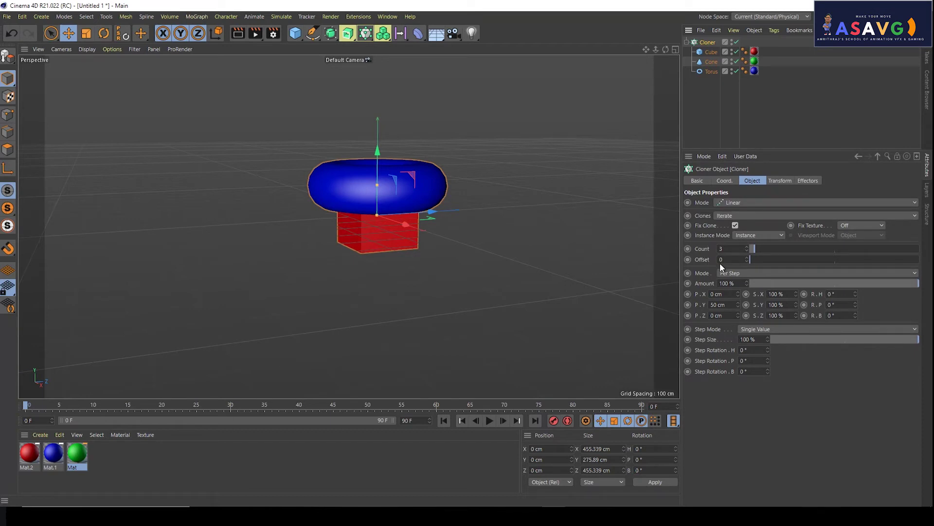
{"action": "scroll", "coordinate": [375, 234], "scroll_direction": "down", "scroll_amount": 3}
{"action": "left_click_drag", "start_coordinate": [458, 230], "coordinate": [455, 277], "text": "alt"}
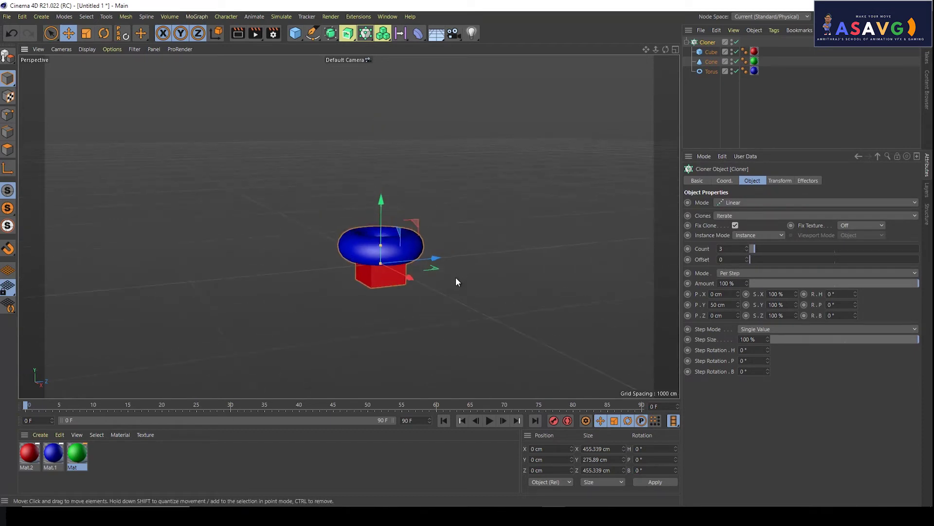
{"action": "left_click_drag", "start_coordinate": [754, 249], "coordinate": [788, 248]}
{"action": "mouse_move", "coordinate": [554, 173]}
{"action": "left_mouse_down", "text": "alt"}
{"action": "mouse_move", "coordinate": [456, 185]}
{"action": "mouse_move", "coordinate": [445, 250]}
{"action": "left_mouse_up", "text": "alt"}
{"action": "mouse_move", "coordinate": [788, 251]}
{"action": "left_mouse_down"}
{"action": "mouse_move", "coordinate": [811, 245]}
{"action": "mouse_move", "coordinate": [800, 246]}
{"action": "left_mouse_up"}
{"action": "mouse_move", "coordinate": [508, 179]}
{"action": "left_mouse_down", "text": "alt"}
{"action": "mouse_move", "coordinate": [459, 223]}
{"action": "mouse_move", "coordinate": [482, 229]}
{"action": "mouse_move", "coordinate": [460, 197]}
{"action": "mouse_move", "coordinate": [445, 206]}
{"action": "left_mouse_up", "text": "alt"}
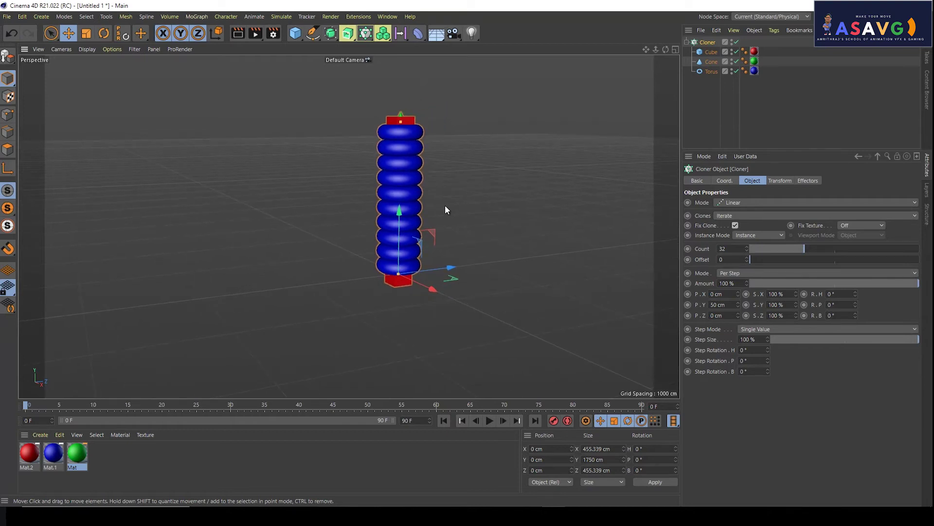
{"action": "mouse_move", "coordinate": [750, 259]}
{"action": "left_mouse_down"}
{"action": "mouse_move", "coordinate": [772, 262]}
{"action": "mouse_move", "coordinate": [740, 259]}
{"action": "left_mouse_up"}
{"action": "mouse_move", "coordinate": [639, 314]}
{"action": "left_mouse_down", "text": "alt"}
{"action": "mouse_move", "coordinate": [558, 264]}
{"action": "mouse_move", "coordinate": [581, 284]}
{"action": "left_mouse_up", "text": "alt"}
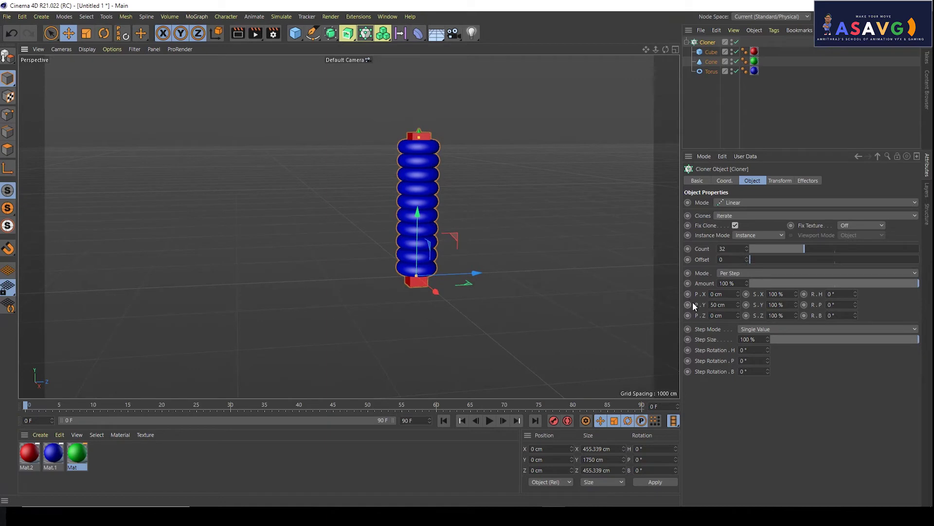
- Try spacing the clones sideways along X, then undo that change
{"action": "left_click_drag", "start_coordinate": [737, 294], "coordinate": [739, 293]}
{"action": "mouse_move", "coordinate": [633, 234]}
{"action": "left_mouse_down", "text": "alt"}
{"action": "mouse_move", "coordinate": [539, 162]}
{"action": "mouse_move", "coordinate": [467, 241]}
{"action": "left_mouse_up", "text": "alt"}
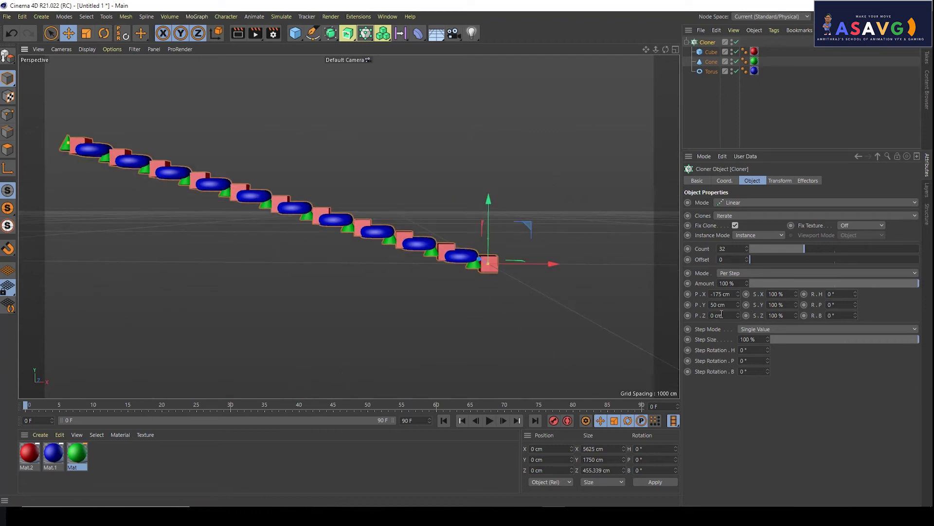
{"action": "left_click_drag", "start_coordinate": [737, 294], "coordinate": [738, 294]}
{"action": "scroll", "coordinate": [352, 176], "scroll_direction": "down", "scroll_amount": 2}
{"action": "scroll", "coordinate": [488, 232], "scroll_direction": "down", "scroll_amount": 3}
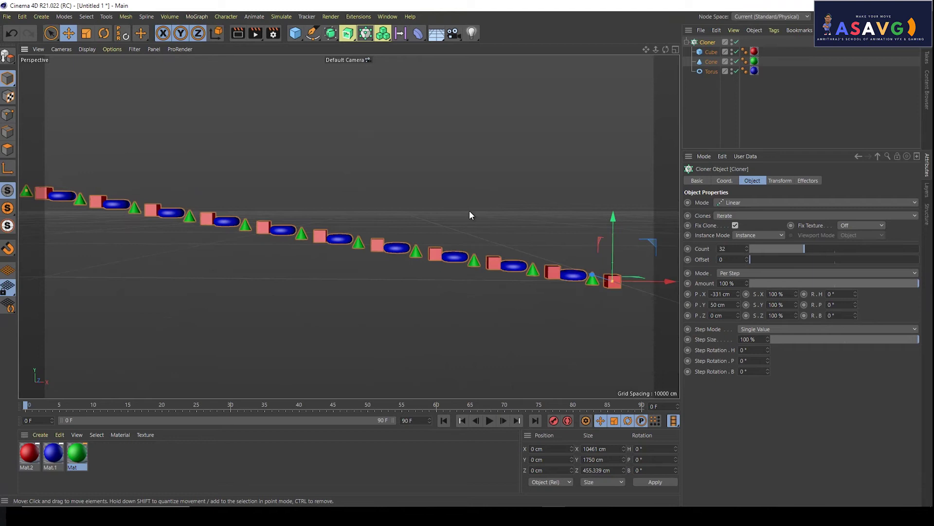
{"action": "key", "text": "ctrl+z"}
{"action": "mouse_move", "coordinate": [573, 270]}
{"action": "middle_mouse_down", "text": "alt"}
{"action": "mouse_move", "coordinate": [243, 282]}
{"action": "mouse_move", "coordinate": [332, 263]}
{"action": "middle_mouse_up", "text": "alt"}
{"action": "scroll", "coordinate": [332, 260], "scroll_direction": "up", "scroll_amount": 1}
{"action": "scroll", "coordinate": [639, 302], "scroll_direction": "up", "scroll_amount": 1}
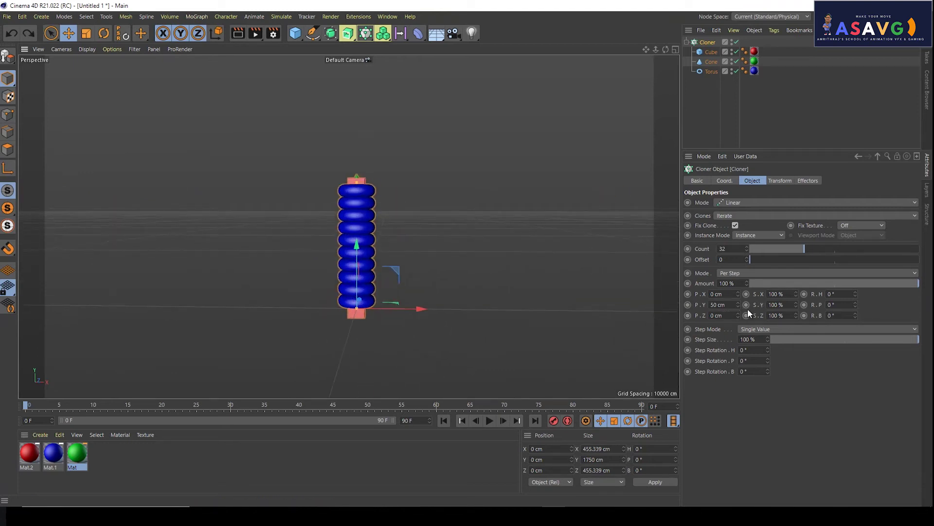
- Set the Cloner's P.Y spacing from 50 cm to 336 cm and inspect the tall column
{"action": "left_click_drag", "start_coordinate": [738, 303], "coordinate": [739, 301]}
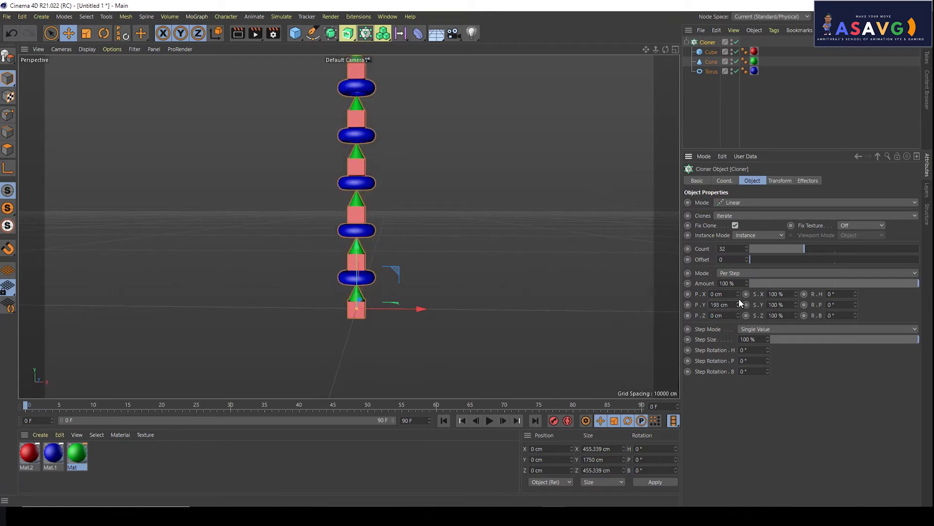
{"action": "scroll", "coordinate": [401, 279], "scroll_direction": "down", "scroll_amount": 1}
{"action": "scroll", "coordinate": [420, 212], "scroll_direction": "down", "scroll_amount": 1}
{"action": "scroll", "coordinate": [425, 280], "scroll_direction": "down", "scroll_amount": 1}
{"action": "scroll", "coordinate": [404, 272], "scroll_direction": "down", "scroll_amount": 1}
{"action": "scroll", "coordinate": [414, 326], "scroll_direction": "down", "scroll_amount": 1}
{"action": "scroll", "coordinate": [413, 341], "scroll_direction": "down", "scroll_amount": 1}
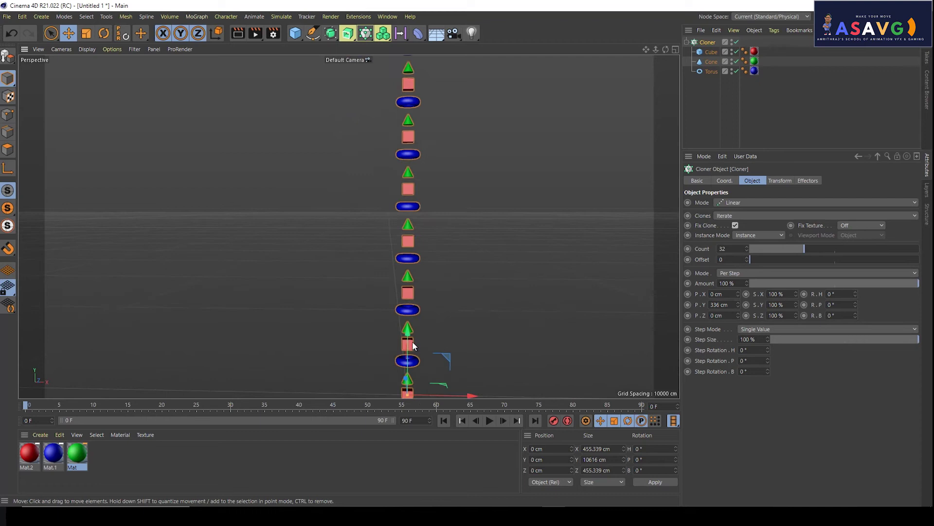
{"action": "scroll", "coordinate": [421, 349], "scroll_direction": "down", "scroll_amount": 1}
{"action": "scroll", "coordinate": [423, 317], "scroll_direction": "down", "scroll_amount": 1}
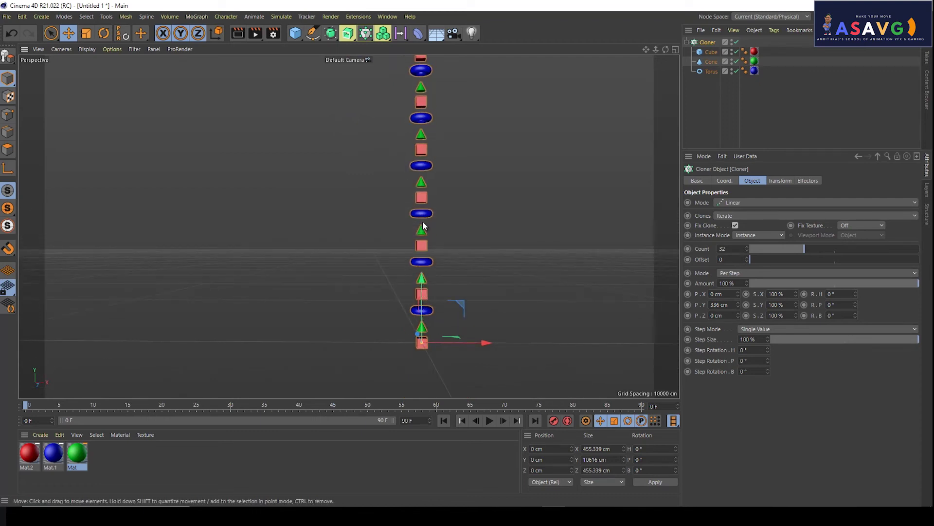
{"action": "mouse_move", "coordinate": [454, 199]}
{"action": "left_mouse_down", "text": "alt"}
{"action": "mouse_move", "coordinate": [427, 191]}
{"action": "mouse_move", "coordinate": [426, 310]}
{"action": "left_mouse_up", "text": "alt"}
{"action": "scroll", "coordinate": [423, 312], "scroll_direction": "up", "scroll_amount": 2}
{"action": "scroll", "coordinate": [467, 278], "scroll_direction": "up", "scroll_amount": 2}
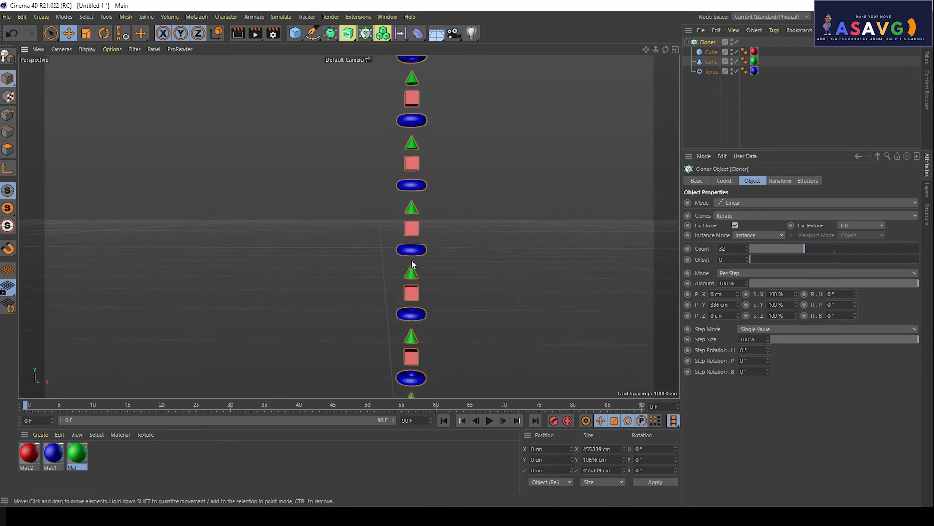
{"action": "mouse_move", "coordinate": [514, 292]}
{"action": "left_mouse_down", "text": "alt"}
{"action": "mouse_move", "coordinate": [510, 250]}
{"action": "mouse_move", "coordinate": [456, 253]}
{"action": "mouse_move", "coordinate": [516, 272]}
{"action": "left_mouse_up", "text": "alt"}
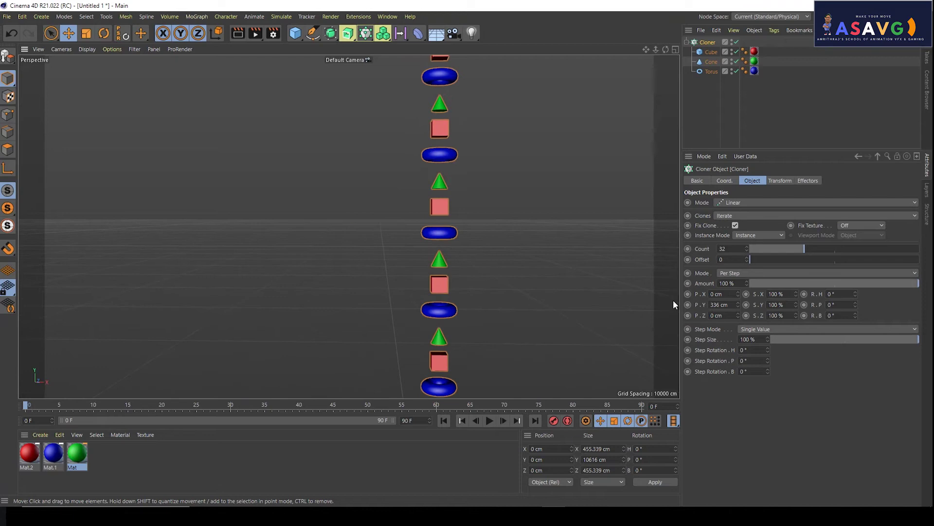
- Set the Cloner's Clones mode to Random, briefly trying Iterate in between
{"action": "left_click", "coordinate": [730, 216]}
{"action": "left_click", "coordinate": [726, 238]}
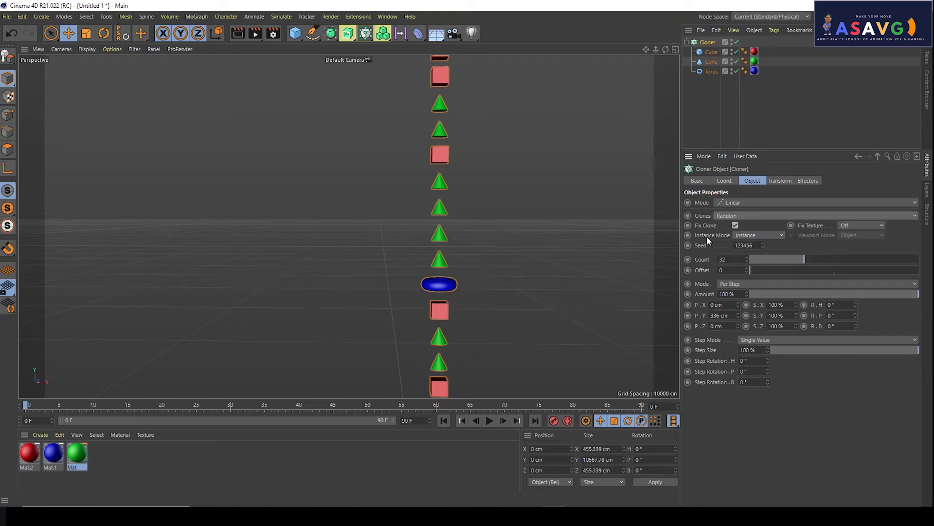
{"action": "scroll", "coordinate": [507, 213], "scroll_direction": "down", "scroll_amount": 3}
{"action": "scroll", "coordinate": [505, 244], "scroll_direction": "down", "scroll_amount": 2}
{"action": "mouse_move", "coordinate": [505, 243]}
{"action": "left_mouse_down", "text": "alt"}
{"action": "mouse_move", "coordinate": [515, 227]}
{"action": "mouse_move", "coordinate": [519, 133]}
{"action": "mouse_move", "coordinate": [516, 226]}
{"action": "left_mouse_up", "text": "alt"}
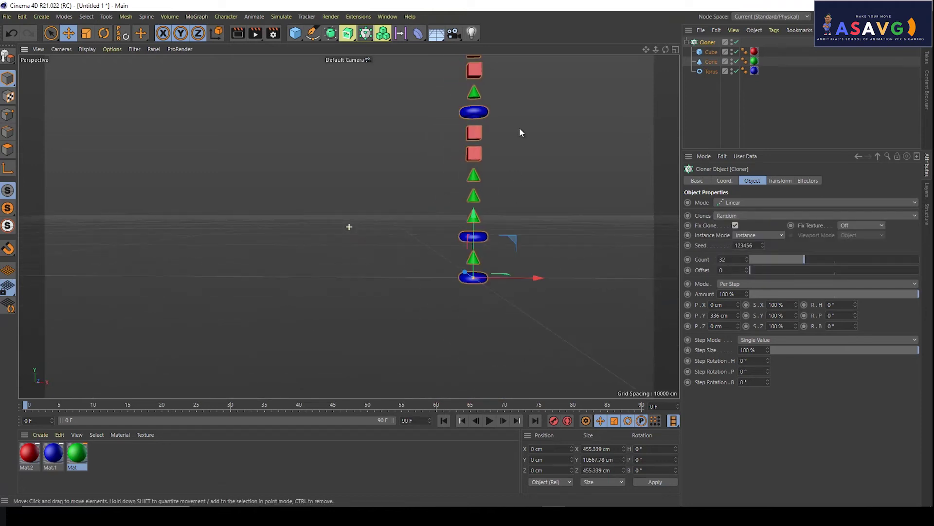
{"action": "scroll", "coordinate": [515, 226], "scroll_direction": "up", "scroll_amount": 2}
{"action": "scroll", "coordinate": [520, 225], "scroll_direction": "up", "scroll_amount": 2}
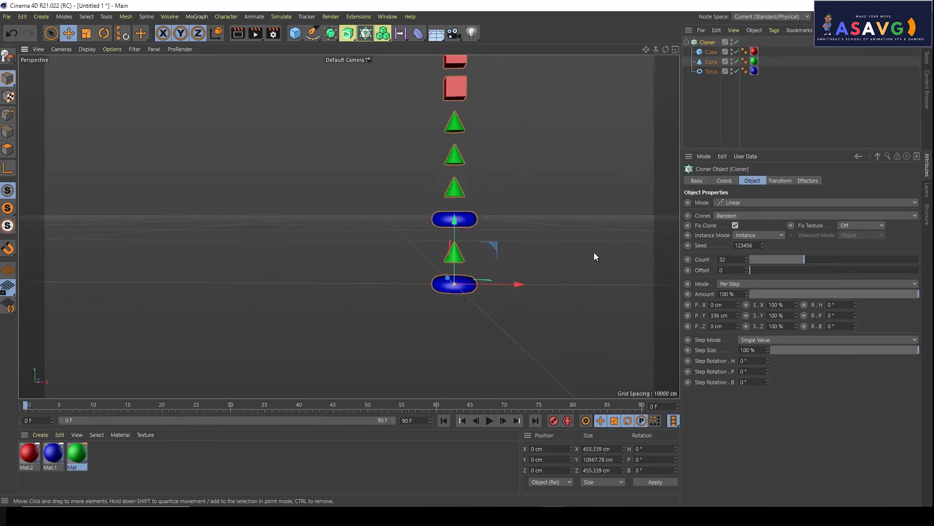
{"action": "left_click", "coordinate": [725, 215]}
{"action": "left_click", "coordinate": [725, 223]}
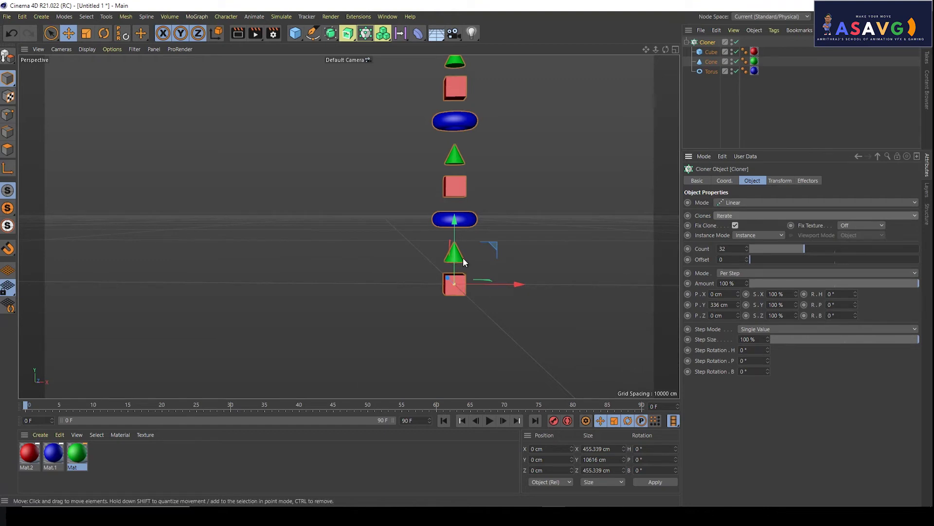
{"action": "left_click", "coordinate": [727, 215]}
{"action": "left_click", "coordinate": [728, 237]}
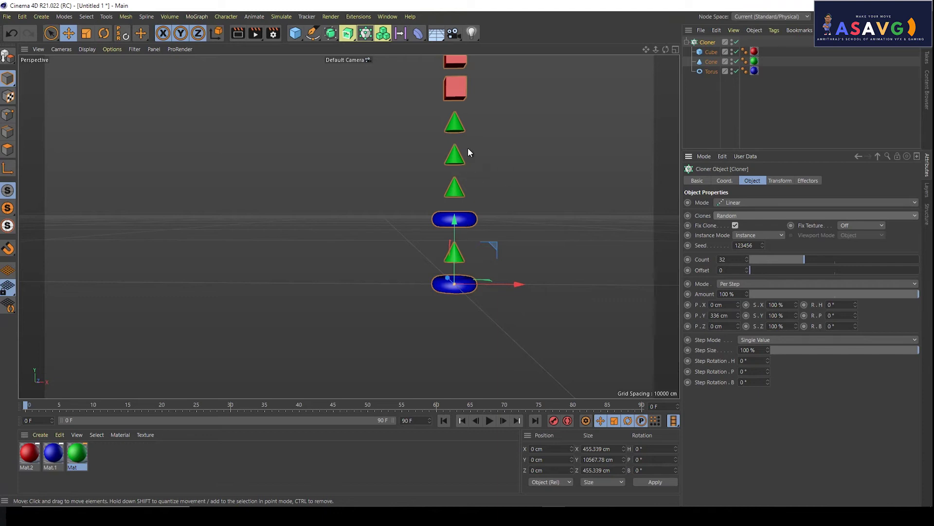
- Lower the Cloner Count to 22, leaving Instance Mode unchanged
{"action": "scroll", "coordinate": [433, 183], "scroll_direction": "down", "scroll_amount": 2}
{"action": "scroll", "coordinate": [442, 172], "scroll_direction": "up", "scroll_amount": 2}
{"action": "scroll", "coordinate": [396, 218], "scroll_direction": "up", "scroll_amount": 2}
{"action": "scroll", "coordinate": [396, 218], "scroll_direction": "down", "scroll_amount": 1}
{"action": "scroll", "coordinate": [436, 256], "scroll_direction": "down", "scroll_amount": 1}
{"action": "scroll", "coordinate": [438, 253], "scroll_direction": "down", "scroll_amount": 2}
{"action": "scroll", "coordinate": [475, 218], "scroll_direction": "down", "scroll_amount": 1}
{"action": "scroll", "coordinate": [459, 234], "scroll_direction": "down", "scroll_amount": 1}
{"action": "scroll", "coordinate": [459, 233], "scroll_direction": "down", "scroll_amount": 1}
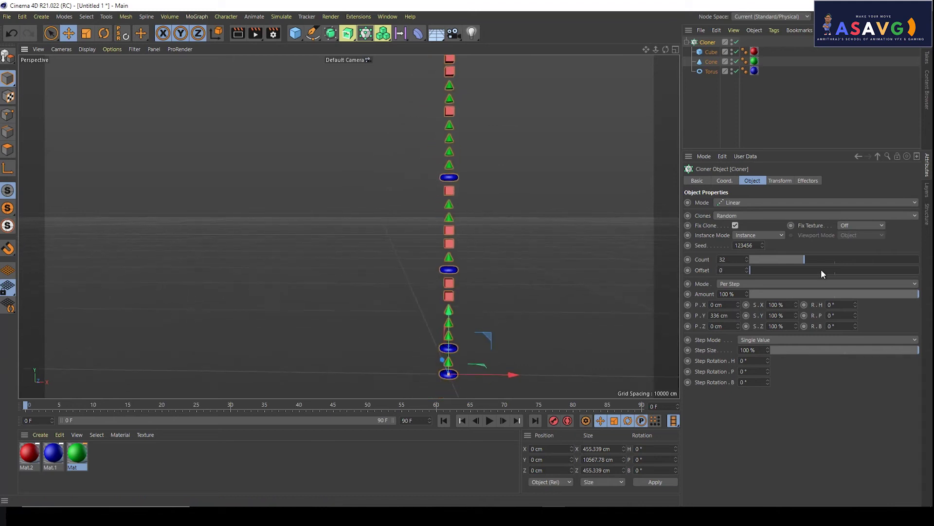
{"action": "mouse_move", "coordinate": [804, 260]}
{"action": "left_mouse_down"}
{"action": "mouse_move", "coordinate": [762, 269]}
{"action": "mouse_move", "coordinate": [787, 262]}
{"action": "left_mouse_up"}
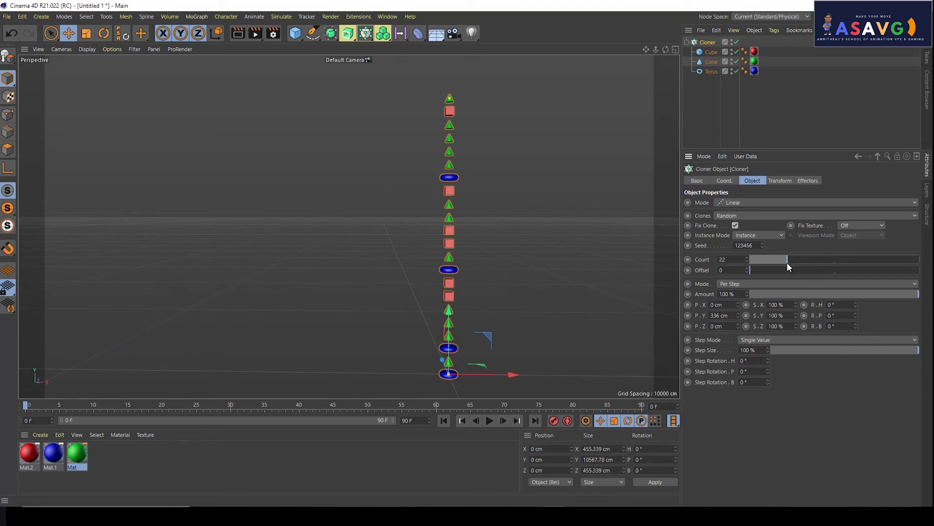
{"action": "scroll", "coordinate": [541, 226], "scroll_direction": "up", "scroll_amount": 1}
{"action": "scroll", "coordinate": [541, 226], "scroll_direction": "up", "scroll_amount": 1}
{"action": "left_click", "coordinate": [738, 237]}
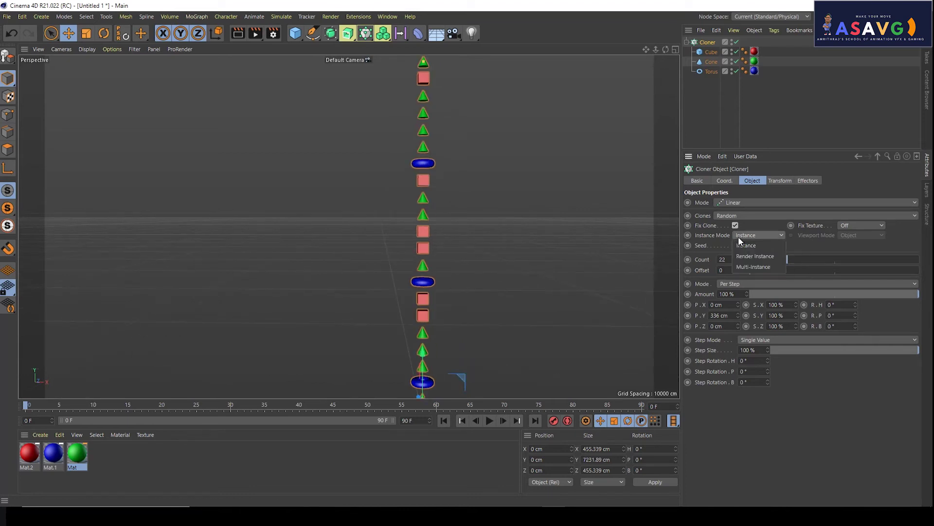
{"action": "left_click", "coordinate": [724, 214]}
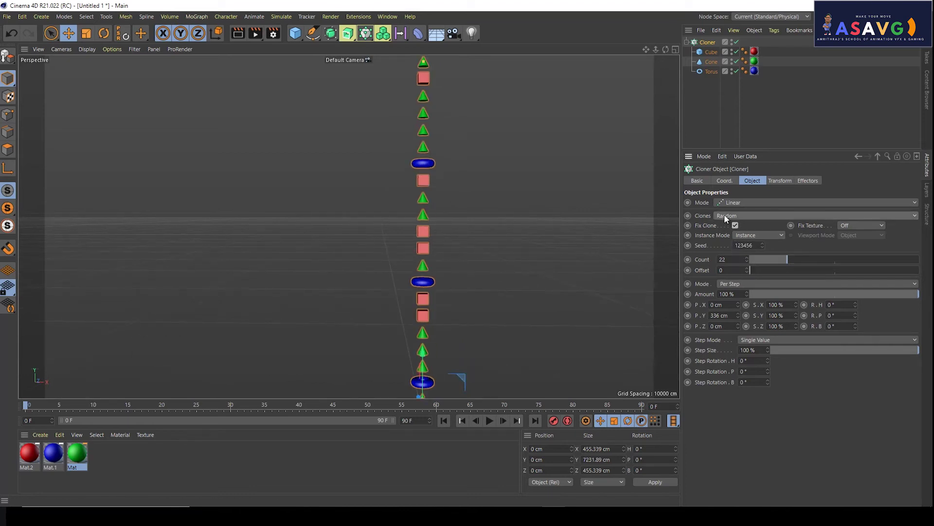
{"action": "left_click", "coordinate": [725, 215]}
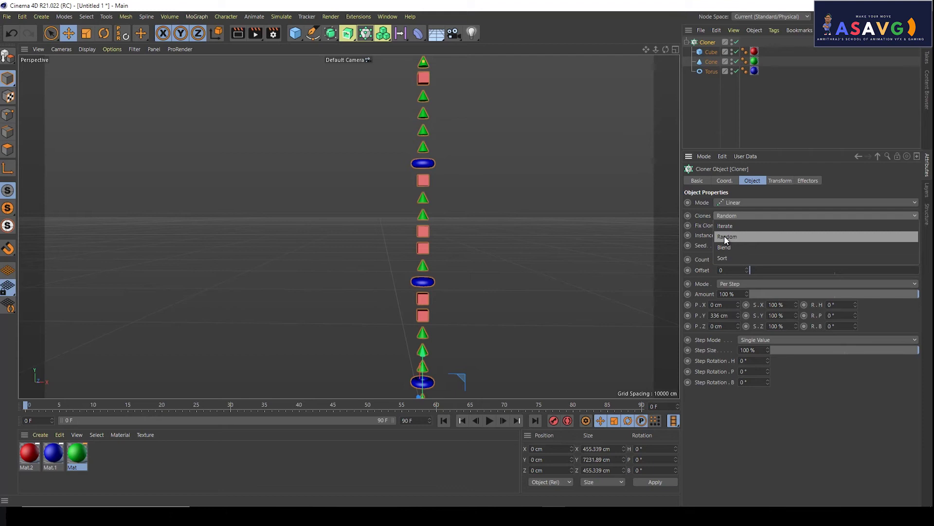
- Set the Cloner's Clones mode to Blend, grouping tori above cones above cubes
{"action": "left_click", "coordinate": [724, 247]}
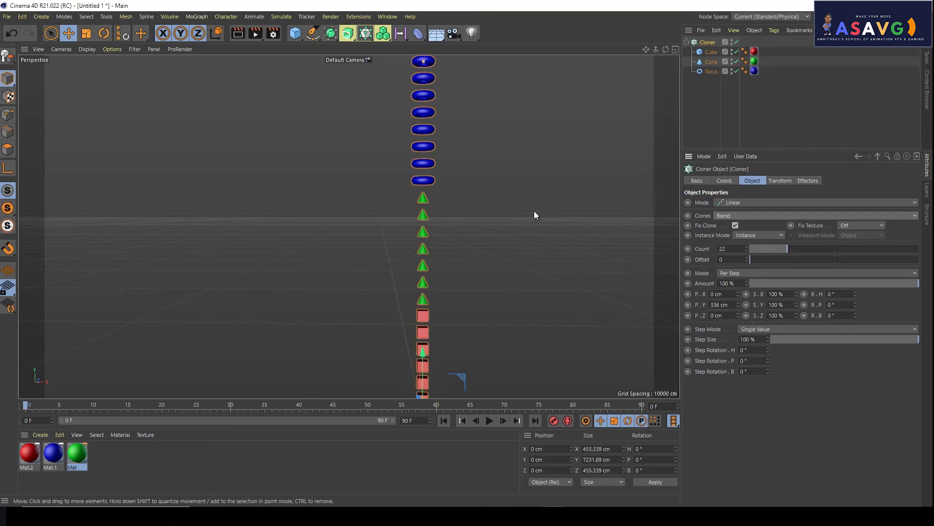
{"action": "middle_click_drag", "start_coordinate": [535, 212], "coordinate": [461, 228]}
{"action": "scroll", "coordinate": [461, 227], "scroll_direction": "up", "scroll_amount": 3}
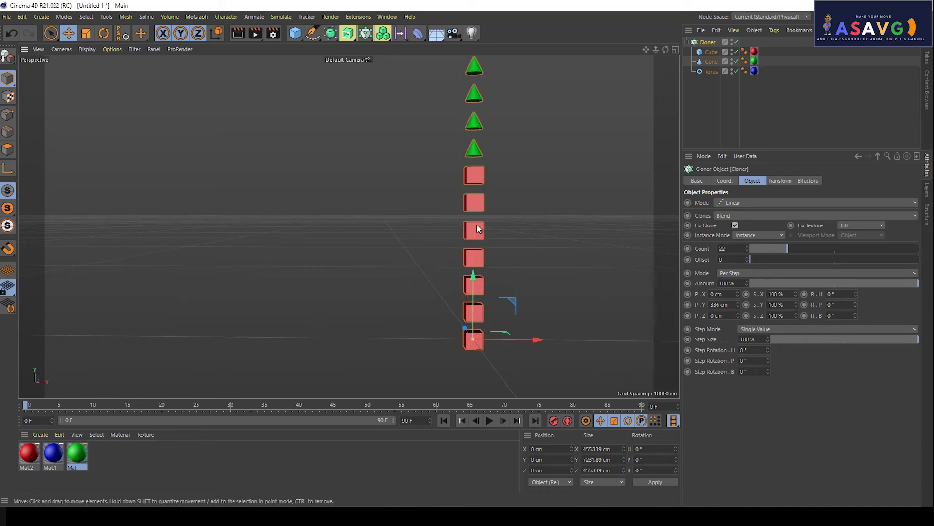
{"action": "middle_click_drag", "start_coordinate": [475, 174], "coordinate": [442, 306]}
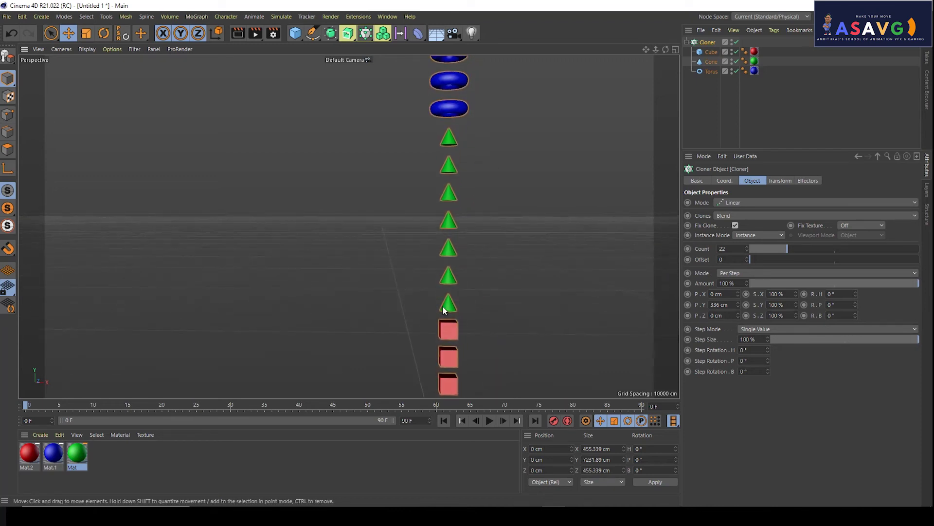
{"action": "scroll", "coordinate": [453, 162], "scroll_direction": "down", "scroll_amount": 2}
{"action": "scroll", "coordinate": [452, 159], "scroll_direction": "down", "scroll_amount": 2}
{"action": "scroll", "coordinate": [453, 159], "scroll_direction": "down", "scroll_amount": 2}
{"action": "scroll", "coordinate": [455, 175], "scroll_direction": "down", "scroll_amount": 2}
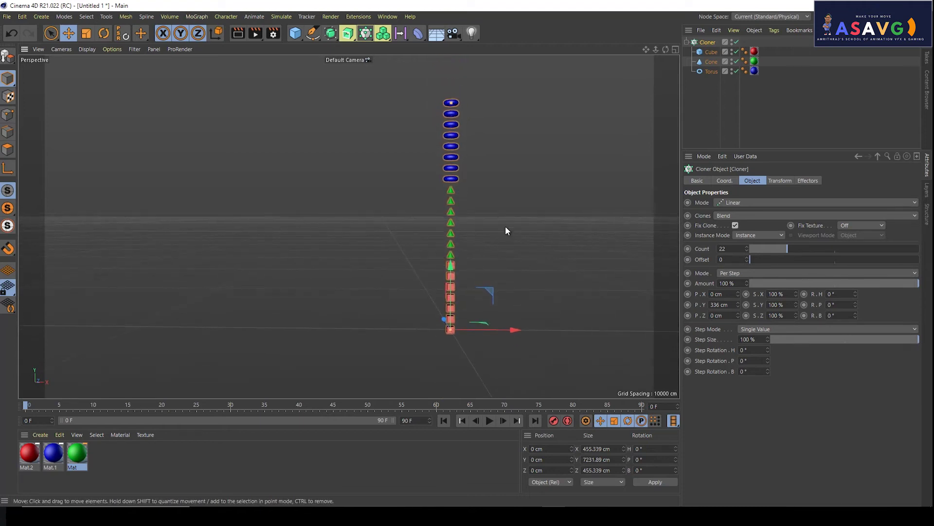
{"action": "scroll", "coordinate": [463, 255], "scroll_direction": "up", "scroll_amount": 2}
- Raise the clone count to 30, undoing a slip to 27, and view the taller column
{"action": "mouse_move", "coordinate": [784, 247]}
{"action": "left_mouse_down"}
{"action": "mouse_move", "coordinate": [852, 258]}
{"action": "mouse_move", "coordinate": [787, 255]}
{"action": "left_mouse_up"}
{"action": "scroll", "coordinate": [522, 178], "scroll_direction": "down", "scroll_amount": 2}
{"action": "scroll", "coordinate": [521, 183], "scroll_direction": "down", "scroll_amount": 2}
{"action": "key", "text": "ctrl+z"}
{"action": "key", "text": "ctrl+z"}
{"action": "key", "text": "ctrl+z"}
{"action": "key", "text": "ctrl+z"}
{"action": "scroll", "coordinate": [486, 243], "scroll_direction": "up", "scroll_amount": 1}
{"action": "scroll", "coordinate": [506, 209], "scroll_direction": "up", "scroll_amount": 1}
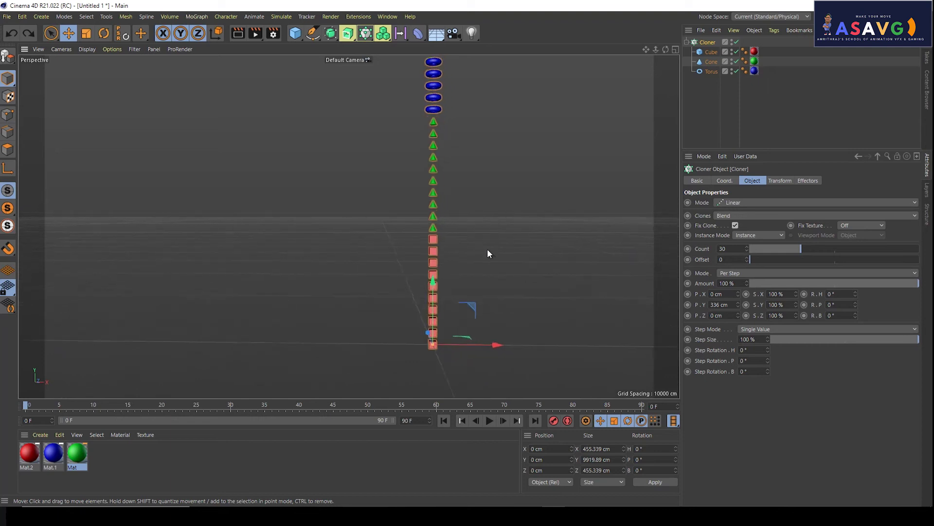
{"action": "scroll", "coordinate": [488, 253], "scroll_direction": "up", "scroll_amount": 1}
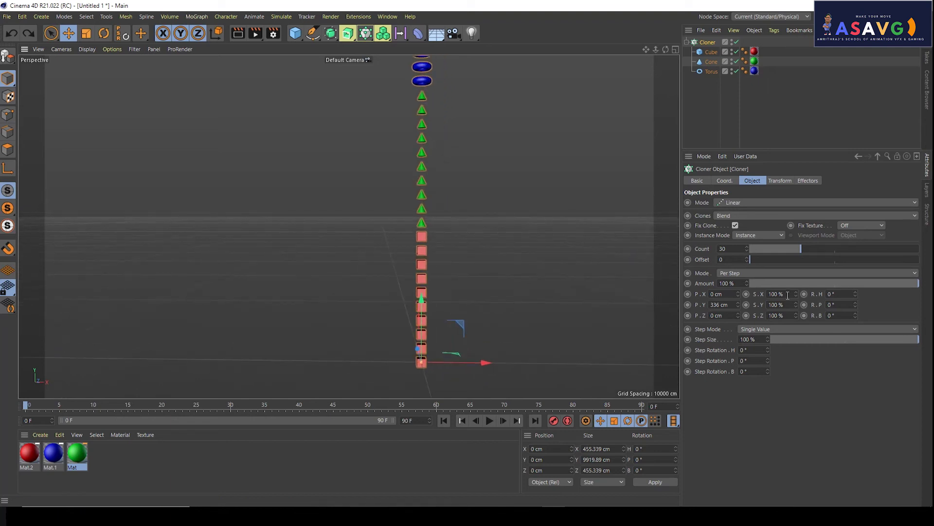
{"action": "middle_click_drag", "start_coordinate": [497, 262], "coordinate": [482, 276], "text": "alt"}
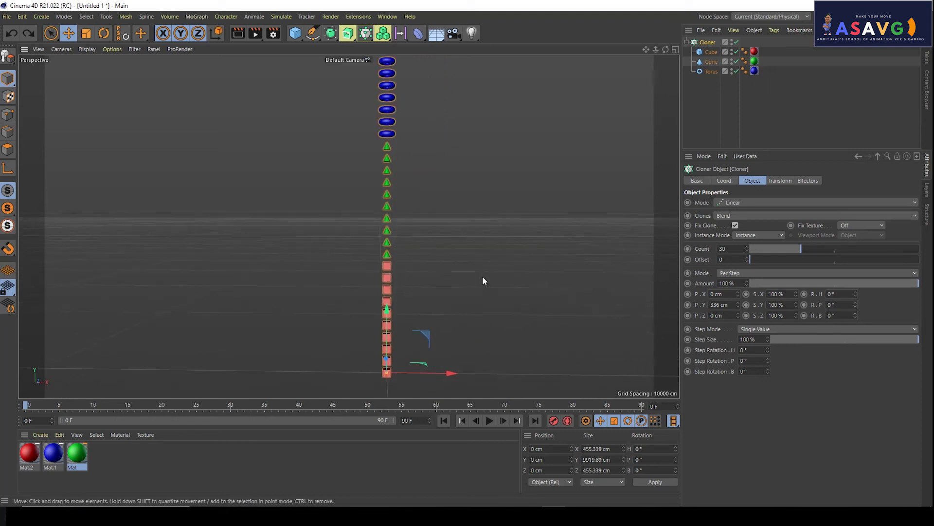
{"action": "left_click_drag", "start_coordinate": [796, 292], "coordinate": [795, 288]}
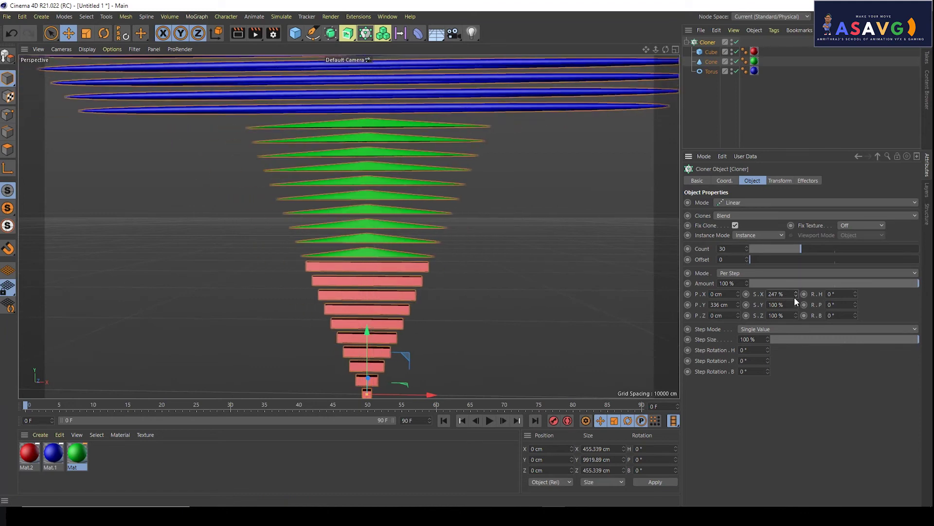
{"action": "key", "text": "ctrl+shift+z"}
{"action": "key", "text": "ctrl+z"}
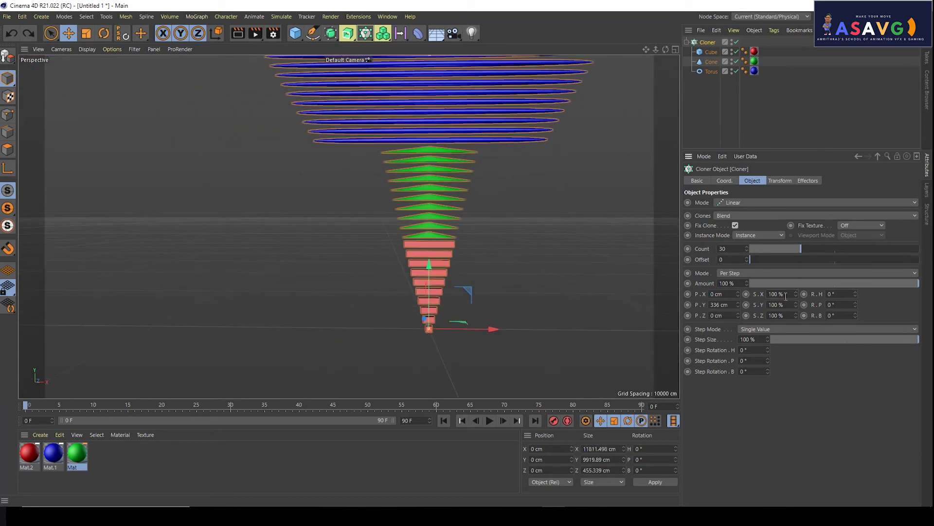
{"action": "mouse_move", "coordinate": [796, 305]}
{"action": "left_mouse_down"}
{"action": "mouse_move", "coordinate": [796, 292]}
{"action": "mouse_move", "coordinate": [796, 311]}
{"action": "left_mouse_up"}
{"action": "key", "text": "ctrl+z"}
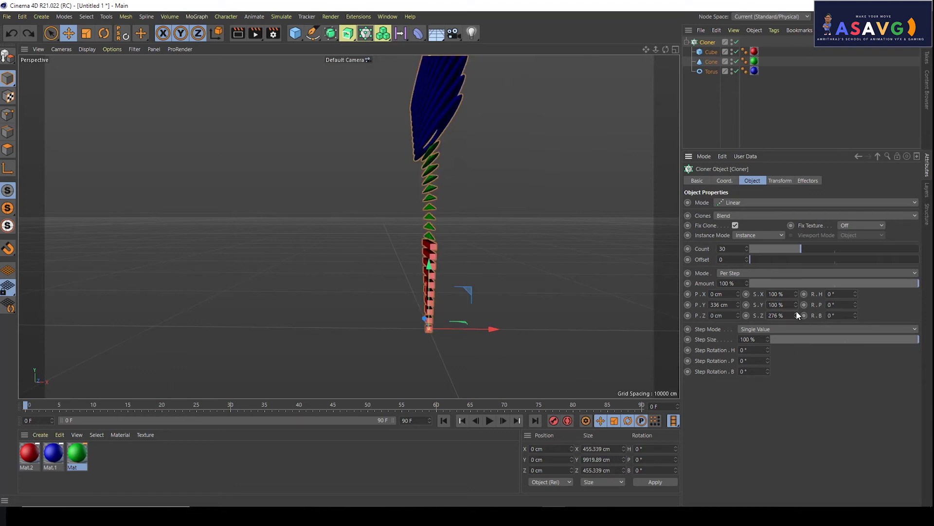
{"action": "key", "text": "ctrl+z"}
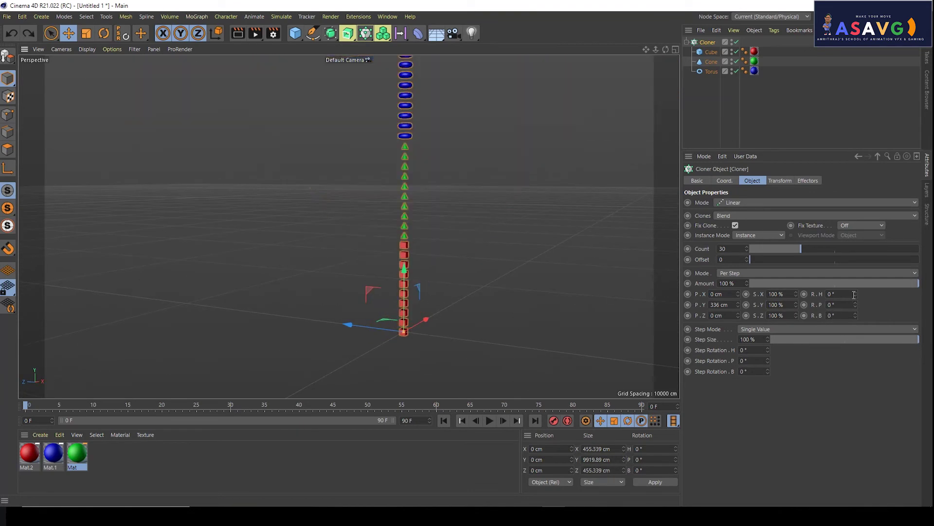
{"action": "middle_click_drag", "start_coordinate": [464, 268], "coordinate": [489, 345], "text": "alt"}
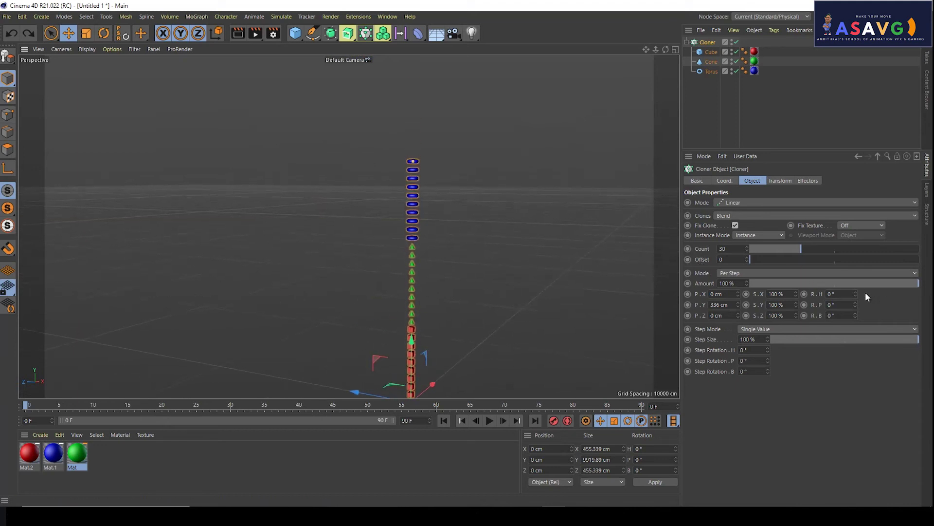
{"action": "left_click_drag", "start_coordinate": [855, 294], "coordinate": [857, 294]}
{"action": "middle_click_drag", "start_coordinate": [471, 312], "coordinate": [529, 182], "text": "alt"}
{"action": "key", "text": "ctrl+z"}
{"action": "left_click_drag", "start_coordinate": [854, 305], "coordinate": [855, 314]}
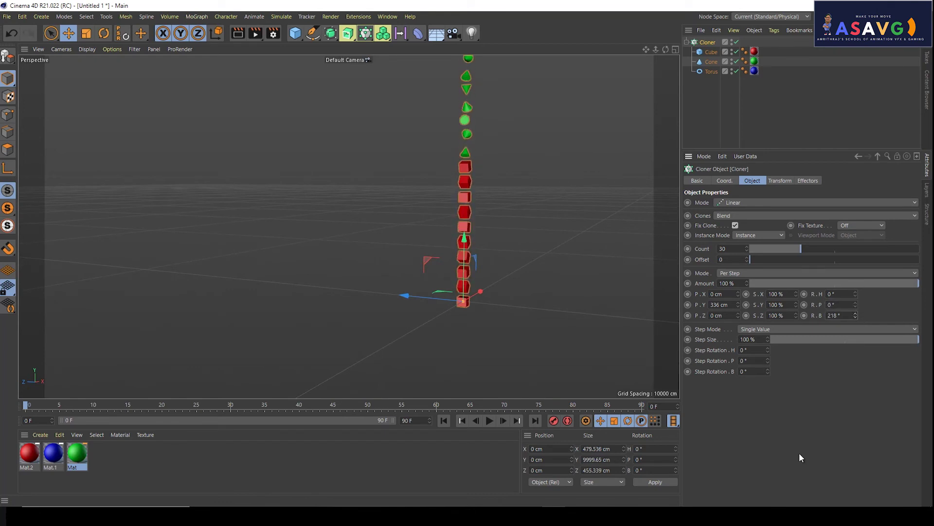
{"action": "scroll", "coordinate": [535, 252], "scroll_direction": "up", "scroll_amount": 2}
{"action": "scroll", "coordinate": [526, 182], "scroll_direction": "up", "scroll_amount": 2}
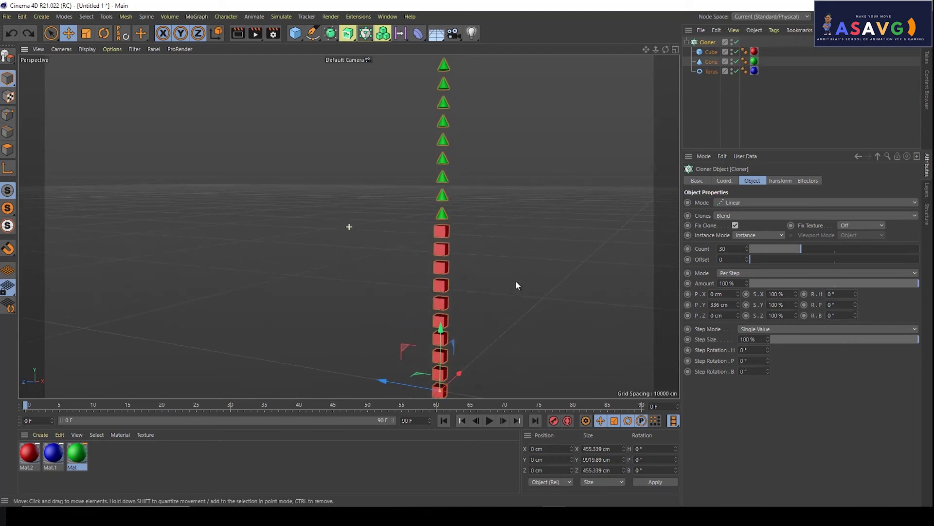
{"action": "scroll", "coordinate": [515, 281], "scroll_direction": "up", "scroll_amount": 2}
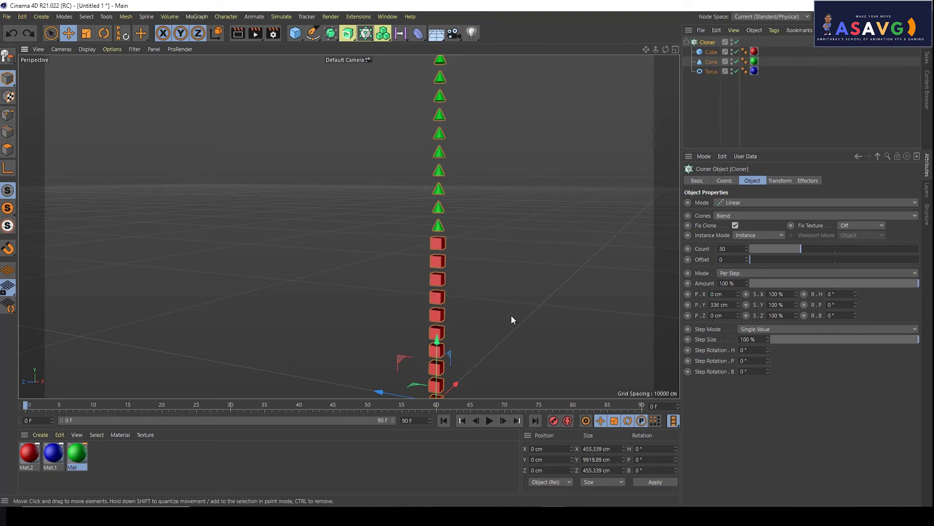
{"action": "left_click_drag", "start_coordinate": [768, 350], "coordinate": [761, 351]}
{"action": "left_click_drag", "start_coordinate": [767, 353], "coordinate": [763, 352]}
{"action": "middle_click_drag", "start_coordinate": [513, 356], "coordinate": [511, 129], "text": "alt"}
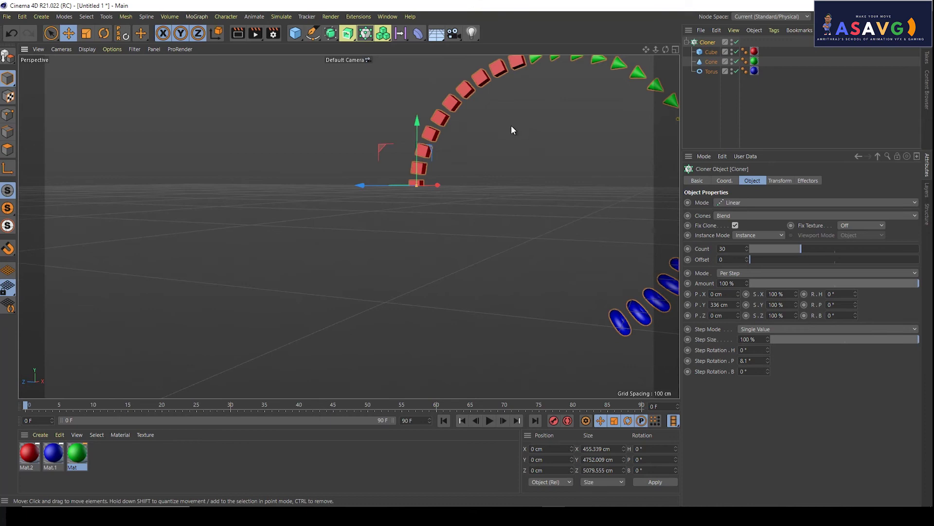
{"action": "right_click_drag", "start_coordinate": [511, 124], "coordinate": [370, 223], "text": "alt"}
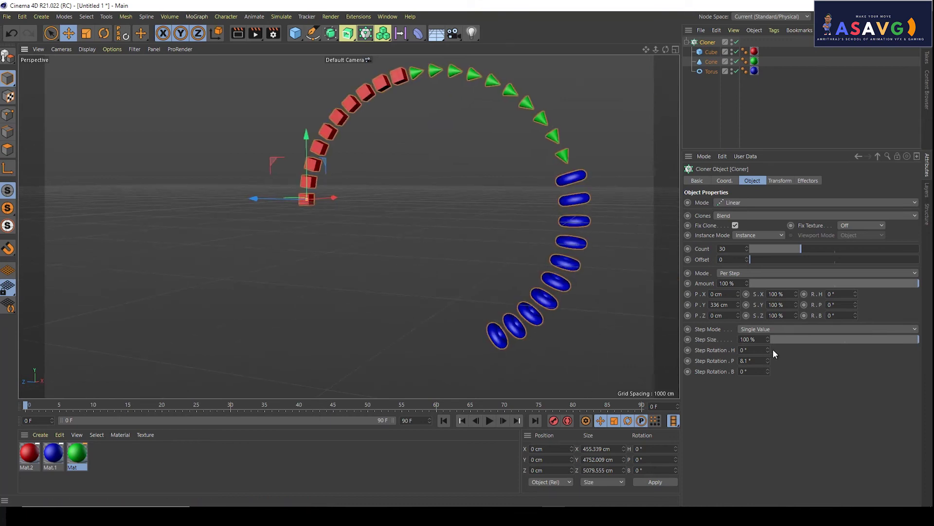
{"action": "mouse_move", "coordinate": [766, 361]}
{"action": "left_mouse_down"}
{"action": "mouse_move", "coordinate": [757, 350]}
{"action": "mouse_move", "coordinate": [766, 366]}
{"action": "left_mouse_up"}
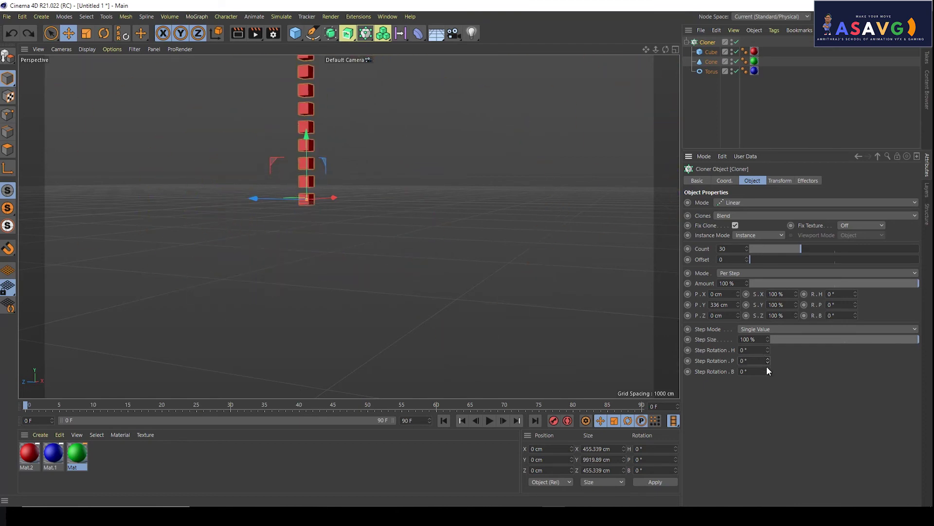
{"action": "middle_click_drag", "start_coordinate": [440, 303], "coordinate": [547, 365], "text": "alt"}
{"action": "left_click_drag", "start_coordinate": [768, 370], "coordinate": [768, 371]}
{"action": "mouse_move", "coordinate": [538, 230]}
{"action": "middle_mouse_down", "text": "alt"}
{"action": "mouse_move", "coordinate": [510, 273]}
{"action": "mouse_move", "coordinate": [522, 341]}
{"action": "middle_mouse_up", "text": "alt"}
{"action": "mouse_move", "coordinate": [768, 349]}
{"action": "left_mouse_down"}
{"action": "mouse_move", "coordinate": [772, 372]}
{"action": "mouse_move", "coordinate": [775, 359]}
{"action": "left_mouse_up"}
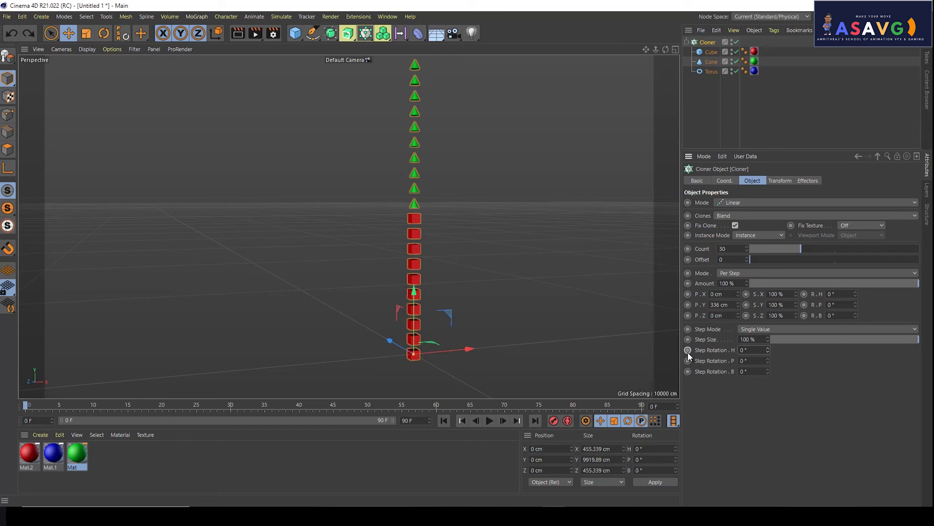
{"action": "mouse_move", "coordinate": [767, 360]}
{"action": "left_mouse_down"}
{"action": "mouse_move", "coordinate": [767, 338]}
{"action": "mouse_move", "coordinate": [769, 372]}
{"action": "mouse_move", "coordinate": [767, 358]}
{"action": "mouse_move", "coordinate": [787, 355]}
{"action": "mouse_move", "coordinate": [691, 341]}
{"action": "left_mouse_up"}
{"action": "mouse_move", "coordinate": [647, 318]}
{"action": "left_mouse_down", "text": "alt"}
{"action": "mouse_move", "coordinate": [568, 241]}
{"action": "mouse_move", "coordinate": [459, 285]}
{"action": "mouse_move", "coordinate": [439, 326]}
{"action": "mouse_move", "coordinate": [394, 316]}
{"action": "mouse_move", "coordinate": [405, 317]}
{"action": "mouse_move", "coordinate": [370, 330]}
{"action": "mouse_move", "coordinate": [431, 311]}
{"action": "left_mouse_up", "text": "alt"}
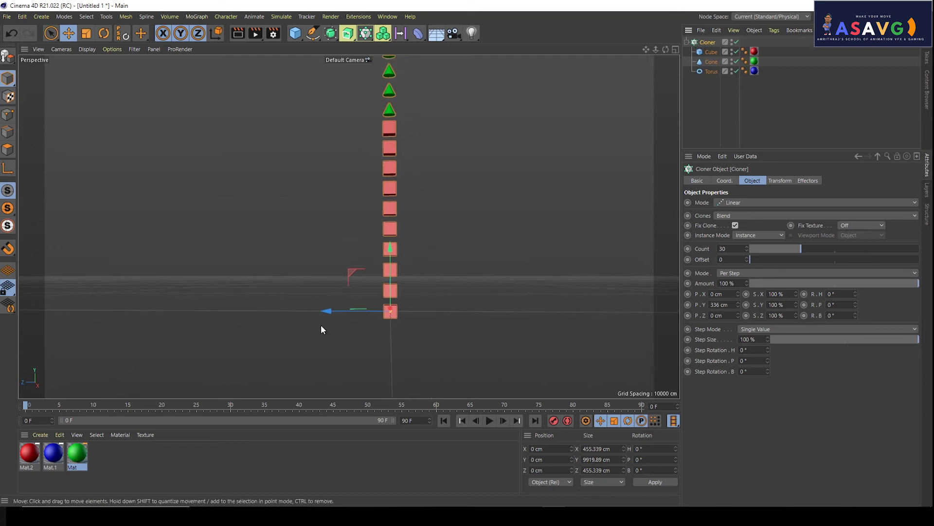
{"action": "left_click_drag", "start_coordinate": [325, 314], "coordinate": [474, 324]}
{"action": "key", "text": "ctrl+z"}
{"action": "mouse_move", "coordinate": [360, 279]}
{"action": "left_mouse_down", "text": "alt"}
{"action": "mouse_move", "coordinate": [313, 273]}
{"action": "mouse_move", "coordinate": [465, 325]}
{"action": "mouse_move", "coordinate": [308, 326]}
{"action": "mouse_move", "coordinate": [322, 302]}
{"action": "mouse_move", "coordinate": [114, 218]}
{"action": "mouse_move", "coordinate": [297, 286]}
{"action": "mouse_move", "coordinate": [444, 323]}
{"action": "left_mouse_up", "text": "alt"}
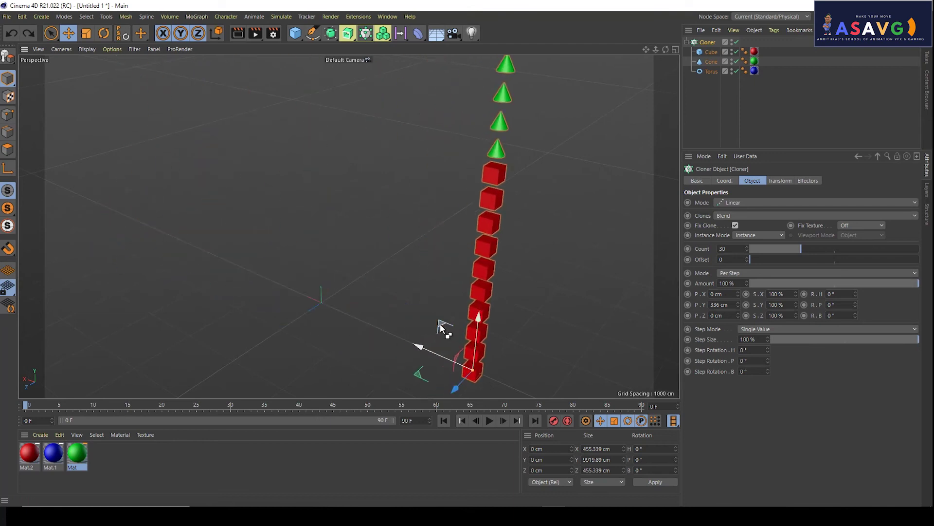
- Return the column to X 0 cm and move the Cube child to X -3072.49 cm
{"action": "key", "text": "ctrl+z"}
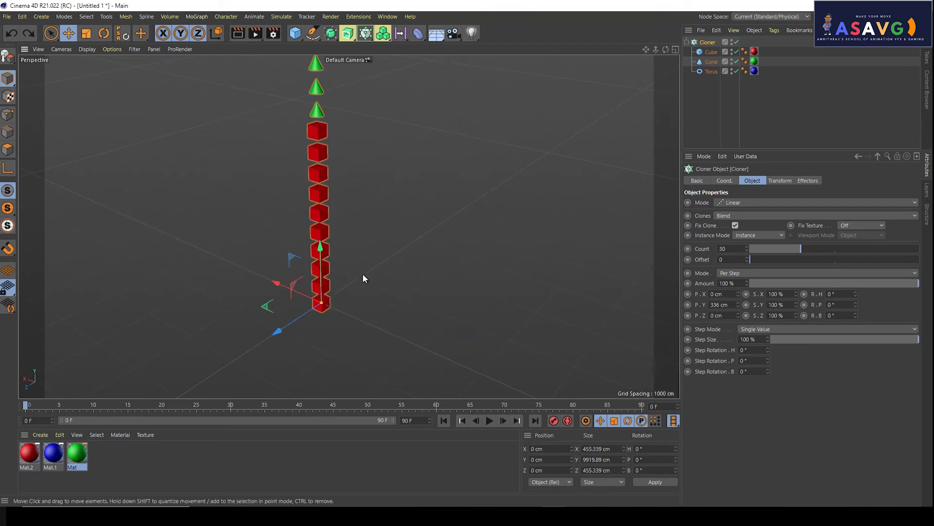
{"action": "mouse_move", "coordinate": [361, 277]}
{"action": "left_mouse_down", "text": "alt"}
{"action": "mouse_move", "coordinate": [347, 225]}
{"action": "mouse_move", "coordinate": [292, 281]}
{"action": "left_mouse_up", "text": "alt"}
{"action": "middle_click", "coordinate": [354, 244]}
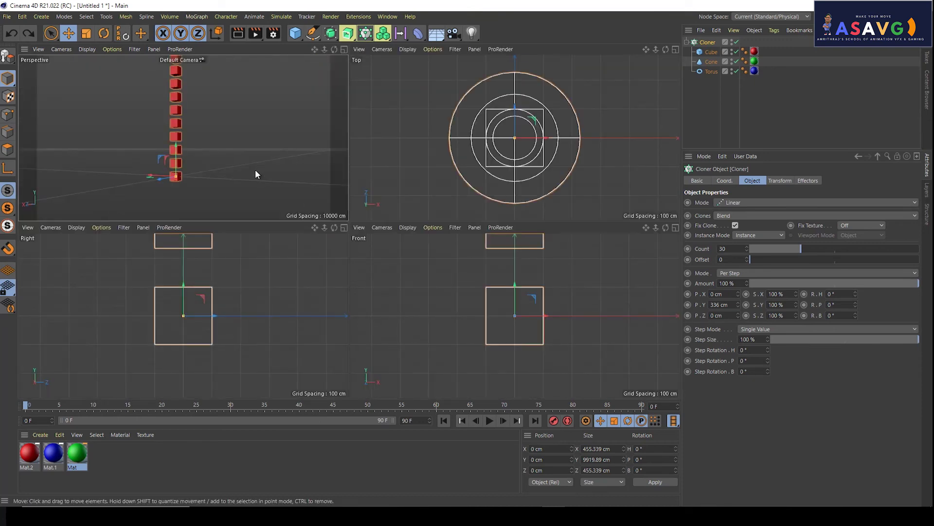
{"action": "middle_click", "coordinate": [255, 169]}
{"action": "scroll", "coordinate": [323, 279], "scroll_direction": "down", "scroll_amount": 2}
{"action": "mouse_move", "coordinate": [323, 279]}
{"action": "left_mouse_down", "text": "alt"}
{"action": "mouse_move", "coordinate": [317, 318]}
{"action": "mouse_move", "coordinate": [360, 252]}
{"action": "mouse_move", "coordinate": [390, 306]}
{"action": "mouse_move", "coordinate": [390, 298]}
{"action": "left_mouse_up", "text": "alt"}
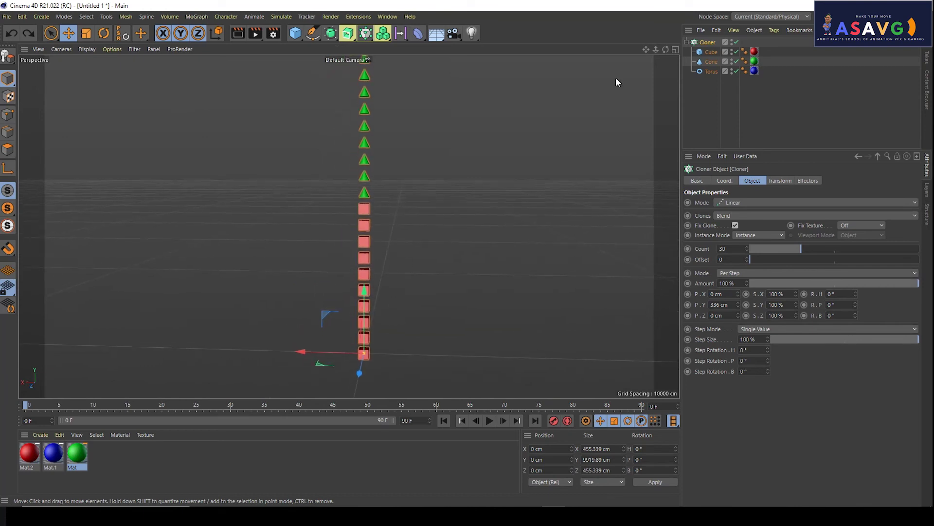
{"action": "left_click", "coordinate": [710, 52]}
{"action": "mouse_move", "coordinate": [312, 288]}
{"action": "left_mouse_down", "text": "alt"}
{"action": "mouse_move", "coordinate": [337, 315]}
{"action": "mouse_move", "coordinate": [308, 287]}
{"action": "mouse_move", "coordinate": [424, 241]}
{"action": "mouse_move", "coordinate": [243, 278]}
{"action": "mouse_move", "coordinate": [449, 308]}
{"action": "mouse_move", "coordinate": [470, 323]}
{"action": "mouse_move", "coordinate": [520, 316]}
{"action": "mouse_move", "coordinate": [447, 317]}
{"action": "left_mouse_up", "text": "alt"}
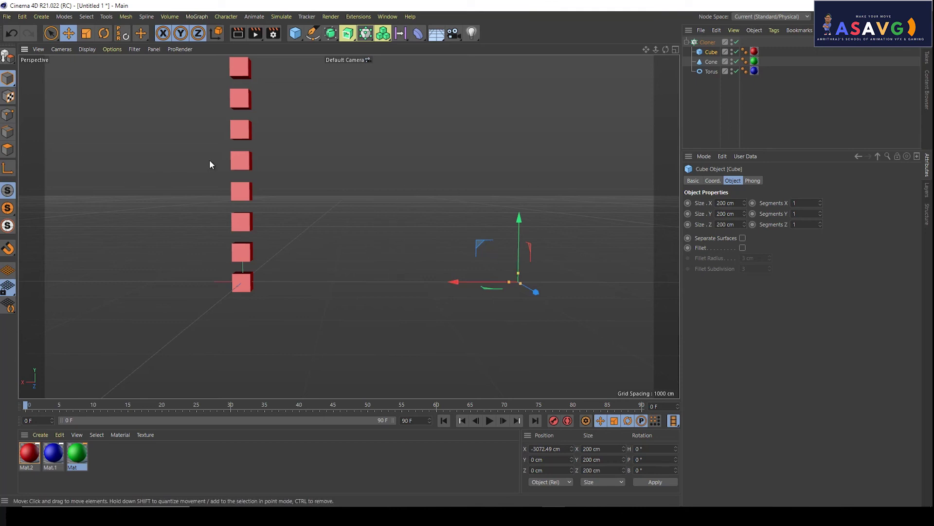
- Turn off Fix Clone on the Cloner so the cube offset applies to its clones
{"action": "left_click", "coordinate": [706, 43]}
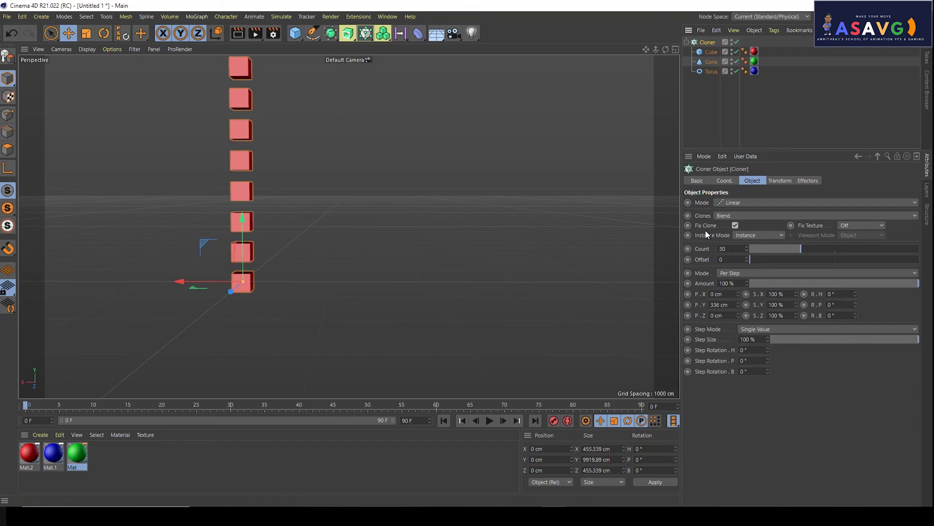
{"action": "left_click", "coordinate": [736, 225]}
{"action": "scroll", "coordinate": [323, 202], "scroll_direction": "down", "scroll_amount": 2}
{"action": "scroll", "coordinate": [336, 201], "scroll_direction": "down", "scroll_amount": 2}
{"action": "scroll", "coordinate": [355, 229], "scroll_direction": "down", "scroll_amount": 2}
{"action": "scroll", "coordinate": [349, 238], "scroll_direction": "down", "scroll_amount": 2}
{"action": "scroll", "coordinate": [366, 281], "scroll_direction": "down", "scroll_amount": 1}
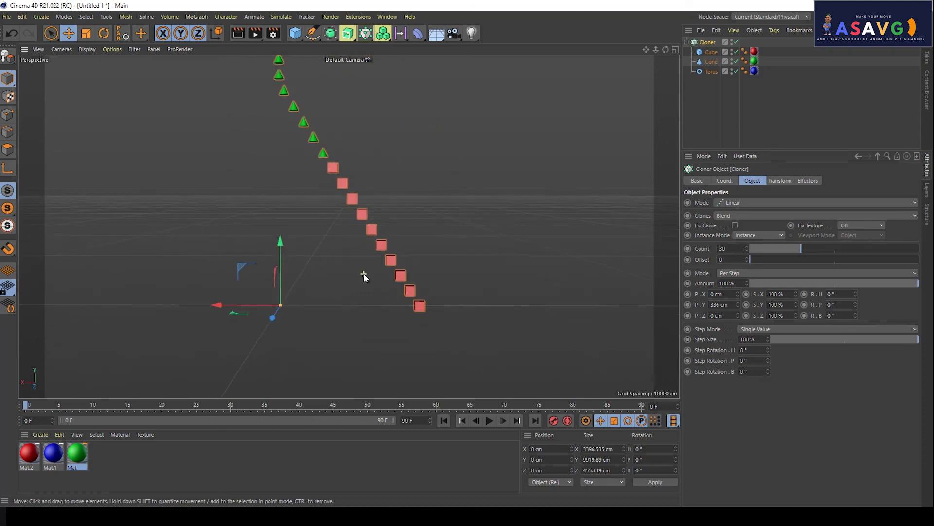
{"action": "scroll", "coordinate": [309, 252], "scroll_direction": "down", "scroll_amount": 1}
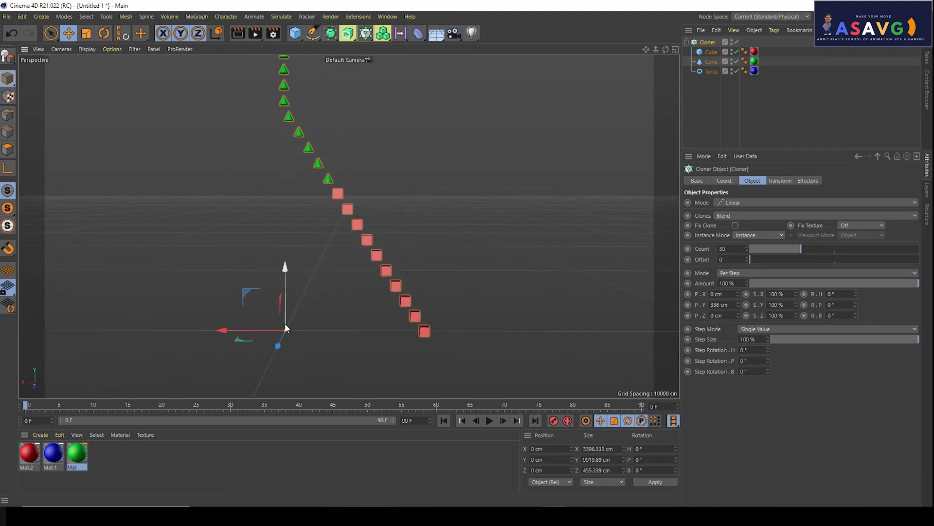
- Move the Cube child further along X to about -6271 cm
{"action": "left_click", "coordinate": [710, 53]}
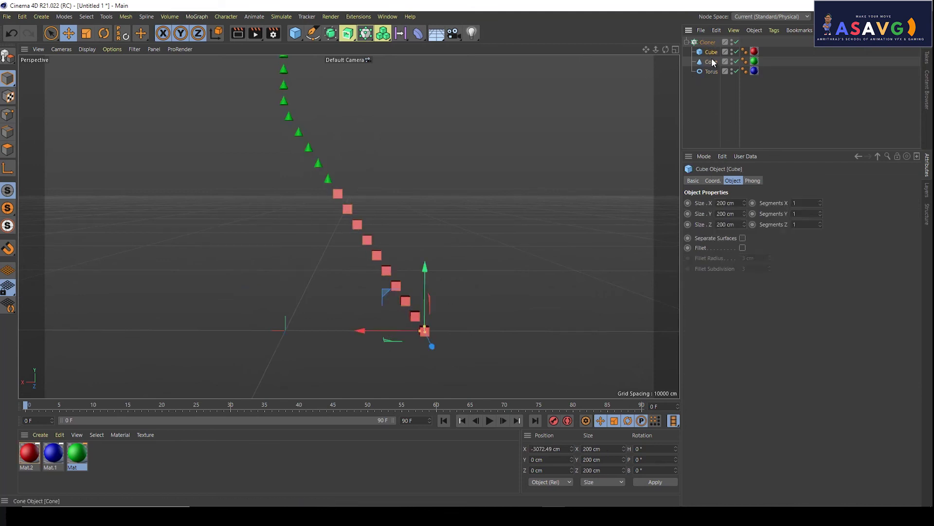
{"action": "left_click", "coordinate": [699, 42]}
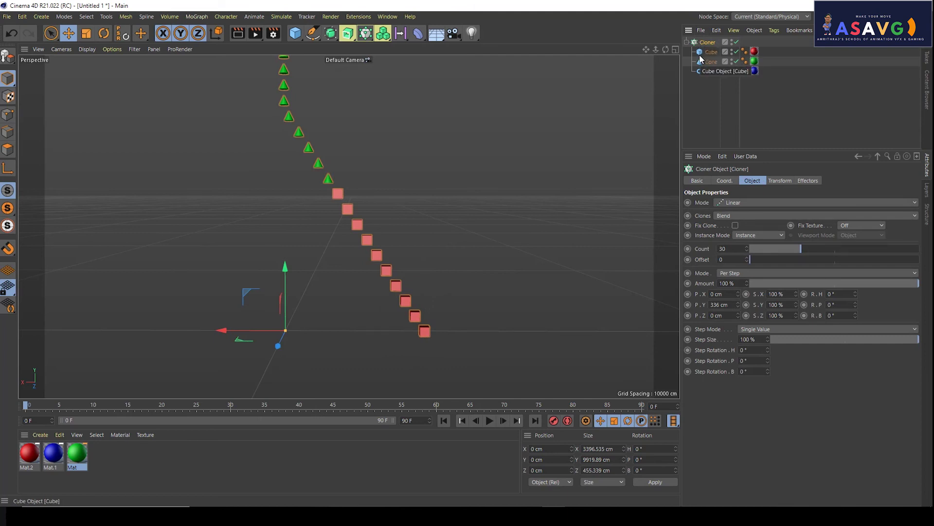
{"action": "left_click", "coordinate": [710, 52]}
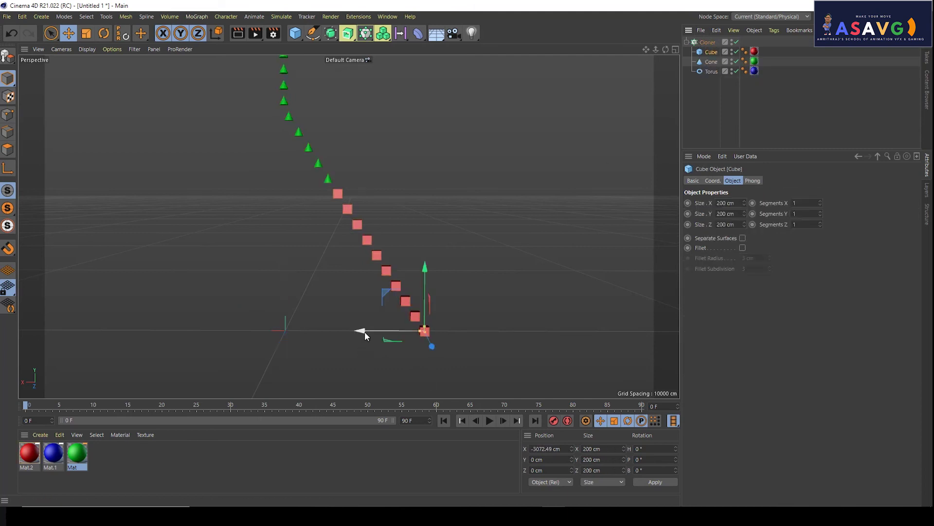
{"action": "left_click_drag", "start_coordinate": [364, 331], "coordinate": [607, 303]}
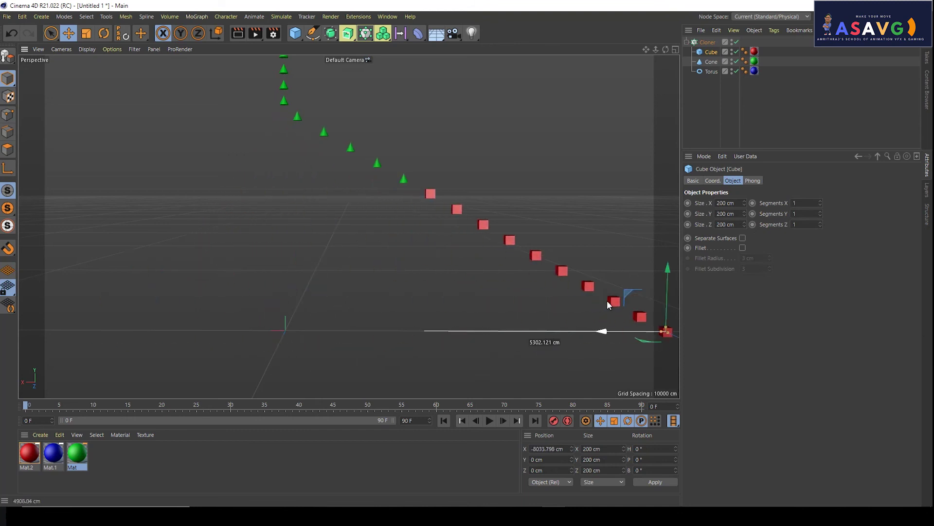
{"action": "mouse_move", "coordinate": [607, 303]}
{"action": "left_mouse_down"}
{"action": "mouse_move", "coordinate": [367, 256]}
{"action": "mouse_move", "coordinate": [358, 227]}
{"action": "mouse_move", "coordinate": [467, 257]}
{"action": "mouse_move", "coordinate": [367, 201]}
{"action": "mouse_move", "coordinate": [354, 334]}
{"action": "mouse_move", "coordinate": [349, 184]}
{"action": "left_mouse_up"}
{"action": "key", "text": "ctrl+z"}
{"action": "left_click_drag", "start_coordinate": [242, 248], "coordinate": [285, 268], "text": "alt"}
{"action": "mouse_move", "coordinate": [302, 337]}
{"action": "left_mouse_down"}
{"action": "mouse_move", "coordinate": [466, 319]}
{"action": "mouse_move", "coordinate": [461, 233]}
{"action": "left_mouse_up"}
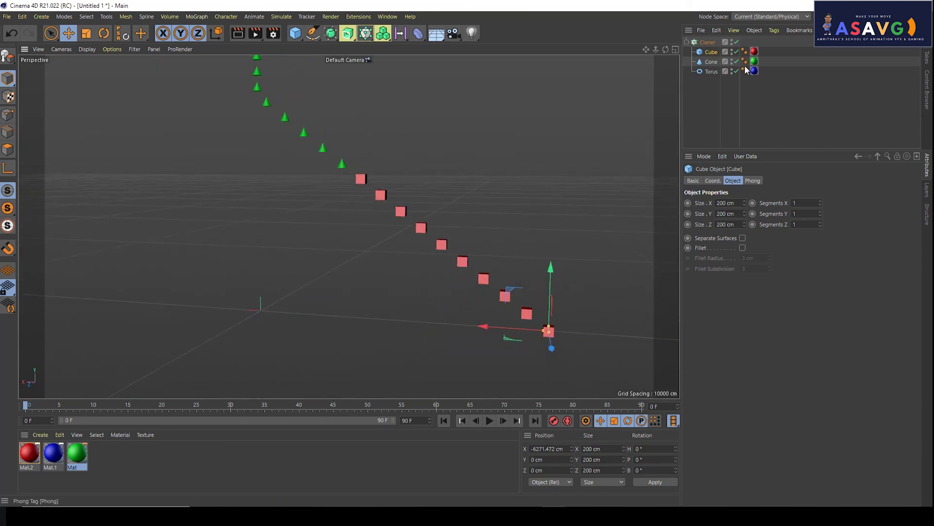
- Re-enable Fix Clone so the cube clones restack into one straight column
{"action": "left_click", "coordinate": [711, 43]}
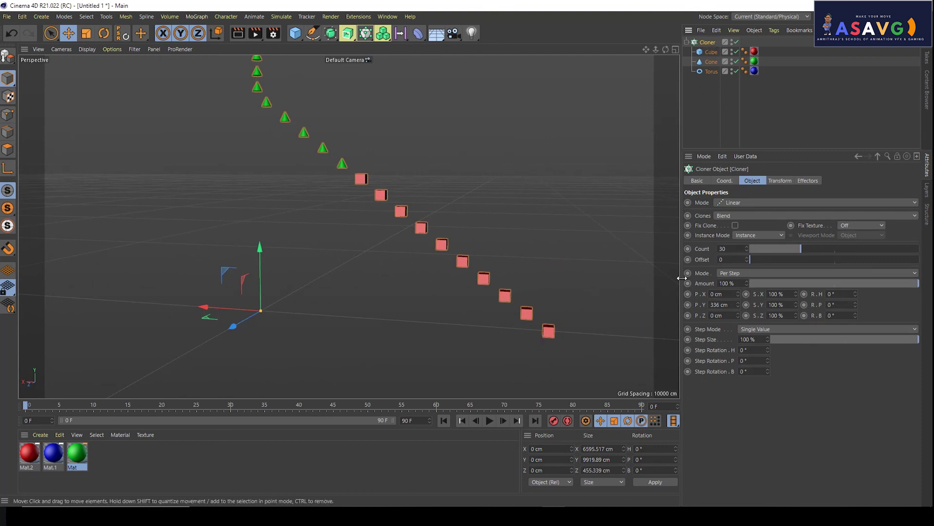
{"action": "left_click", "coordinate": [734, 224]}
{"action": "middle_click_drag", "start_coordinate": [281, 239], "coordinate": [345, 238], "text": "alt"}
{"action": "scroll", "coordinate": [345, 238], "scroll_direction": "up", "scroll_amount": 3}
{"action": "scroll", "coordinate": [321, 273], "scroll_direction": "up", "scroll_amount": 3}
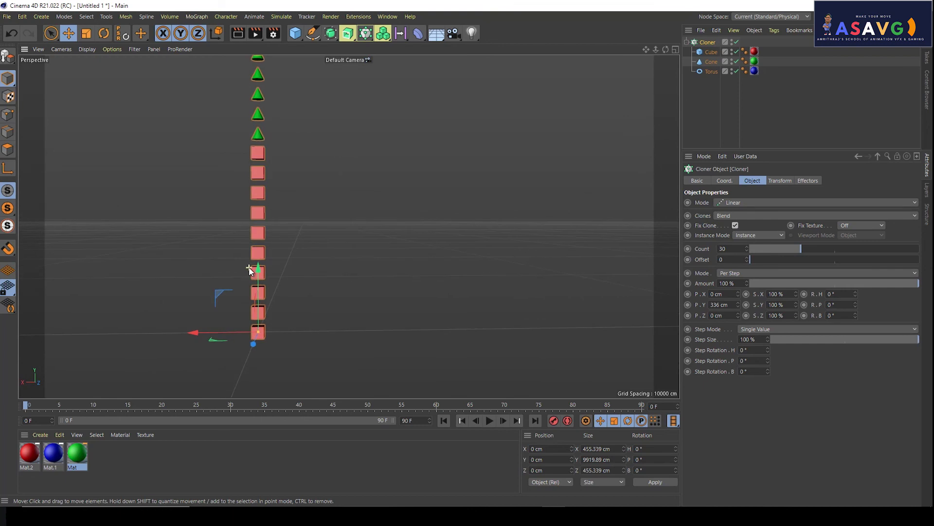
{"action": "scroll", "coordinate": [348, 273], "scroll_direction": "down", "scroll_amount": 3}
{"action": "left_click_drag", "start_coordinate": [348, 274], "coordinate": [334, 288], "text": "alt"}
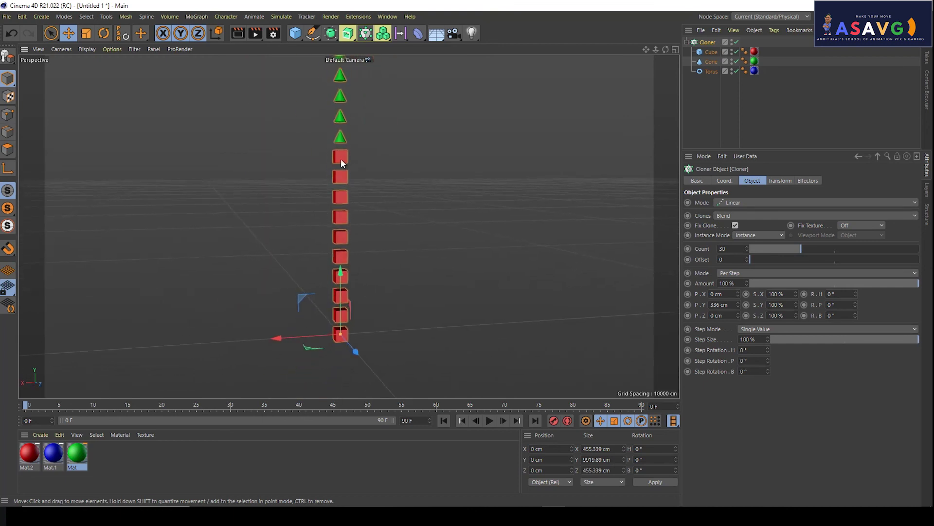
- Check the Cone, Torus and Cloner objects, trying and undoing a sideways column shift
{"action": "left_click", "coordinate": [706, 61]}
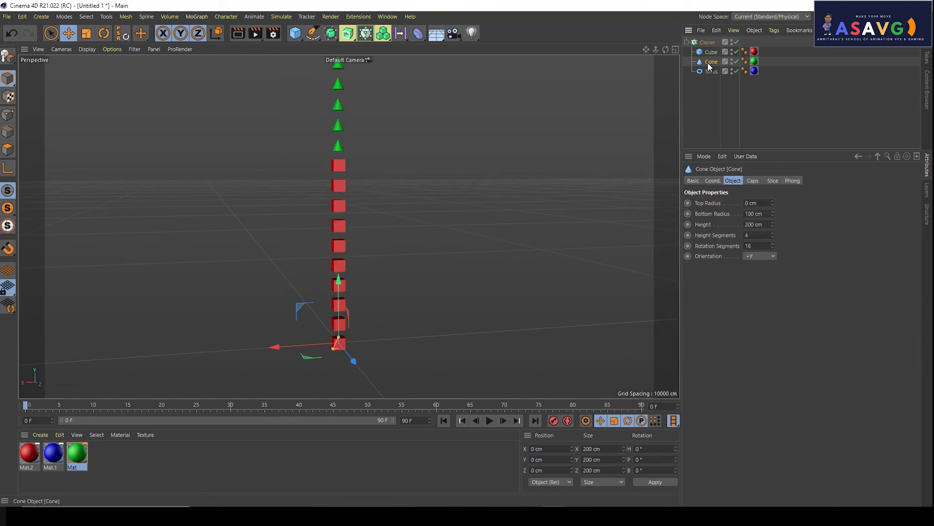
{"action": "middle_click_drag", "start_coordinate": [351, 180], "coordinate": [341, 331], "text": "alt"}
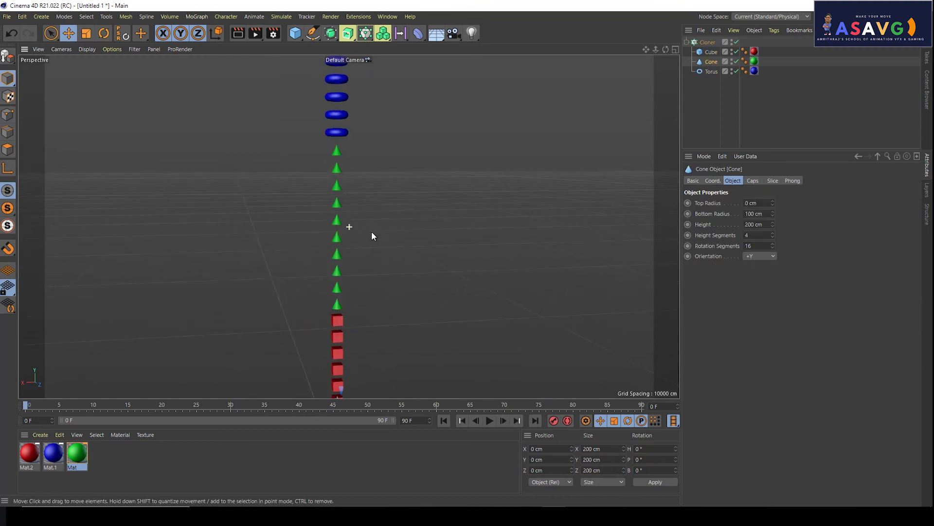
{"action": "left_click", "coordinate": [717, 73]}
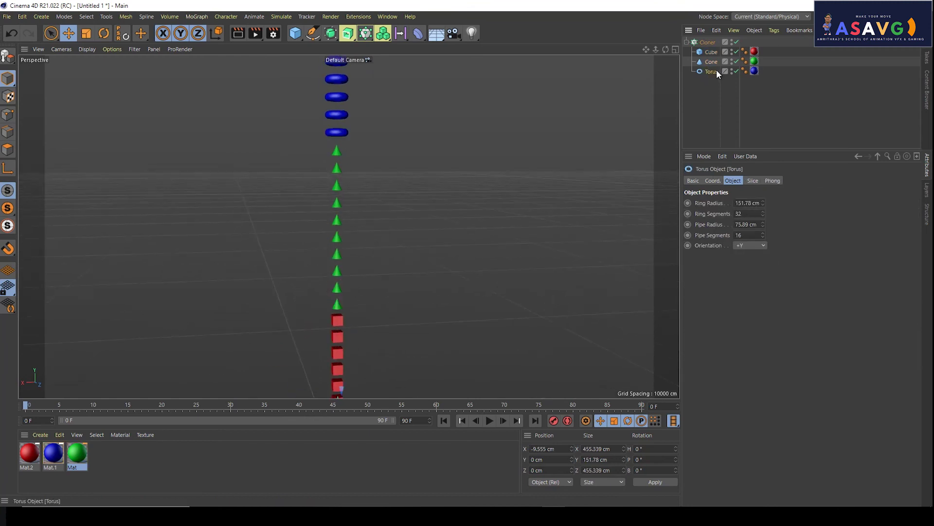
{"action": "left_click", "coordinate": [705, 42]}
{"action": "mouse_move", "coordinate": [379, 214]}
{"action": "middle_mouse_down", "text": "alt"}
{"action": "mouse_move", "coordinate": [350, 297]}
{"action": "mouse_move", "coordinate": [370, 292]}
{"action": "middle_mouse_up", "text": "alt"}
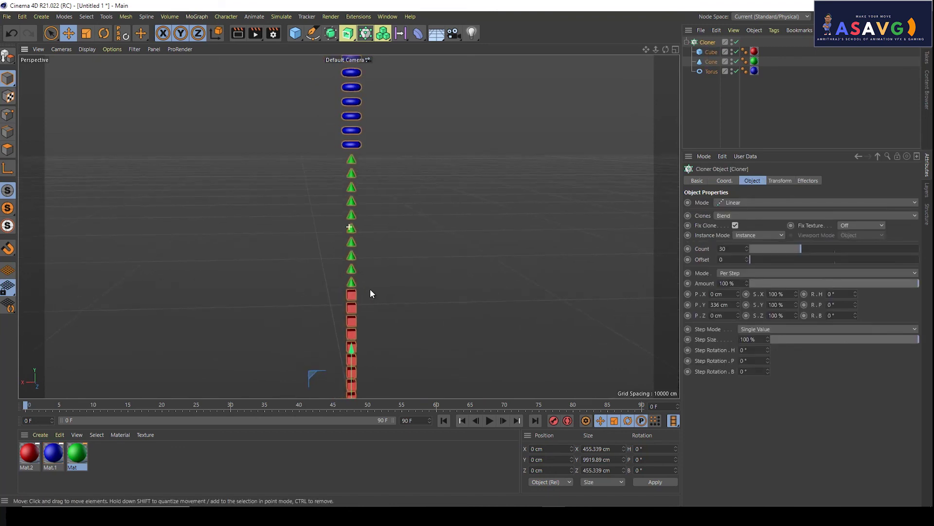
{"action": "left_click", "coordinate": [710, 71]}
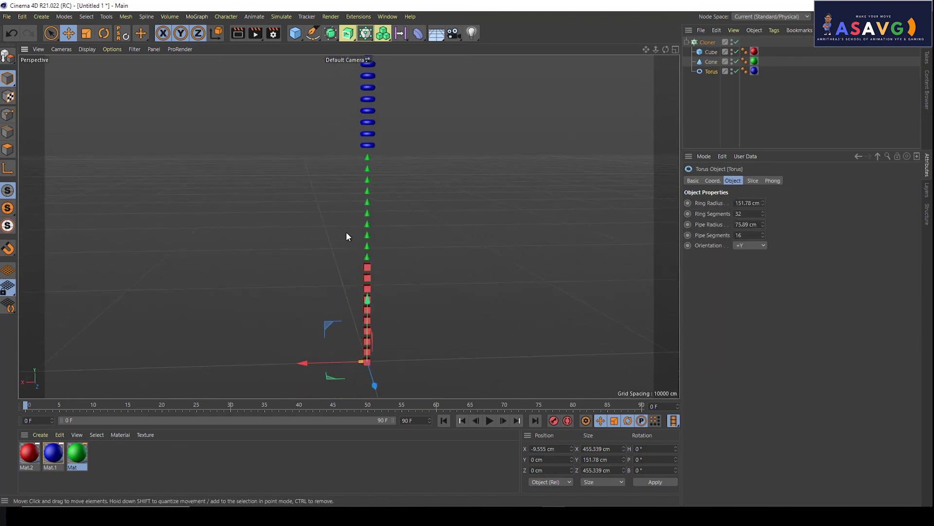
{"action": "left_click", "coordinate": [369, 143]}
{"action": "middle_click_drag", "start_coordinate": [365, 127], "coordinate": [394, 162], "text": "alt"}
{"action": "key", "text": "ctrl+z"}
- Try sliding the Torus child and the whole clone column along X, undoing both
{"action": "left_click", "coordinate": [711, 71]}
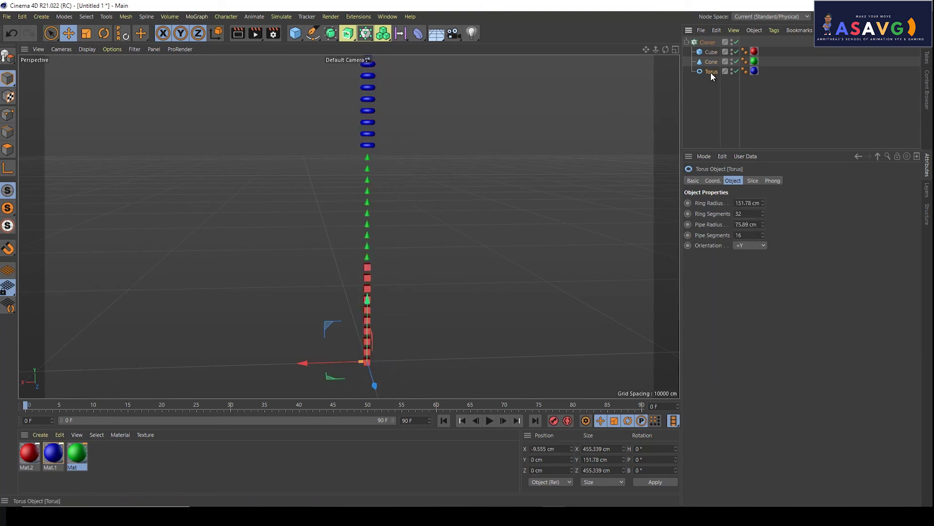
{"action": "left_click_drag", "start_coordinate": [327, 343], "coordinate": [348, 252]}
{"action": "mouse_move", "coordinate": [261, 347]}
{"action": "left_mouse_down"}
{"action": "mouse_move", "coordinate": [173, 355]}
{"action": "mouse_move", "coordinate": [357, 309]}
{"action": "left_mouse_up"}
{"action": "key", "text": "ctrl+z"}
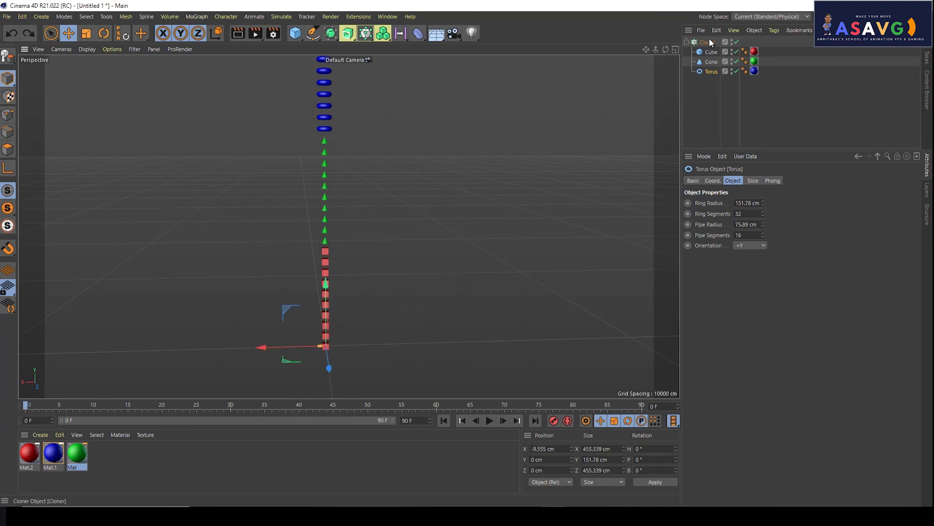
{"action": "left_click", "coordinate": [708, 42]}
{"action": "left_click_drag", "start_coordinate": [263, 347], "coordinate": [405, 328]}
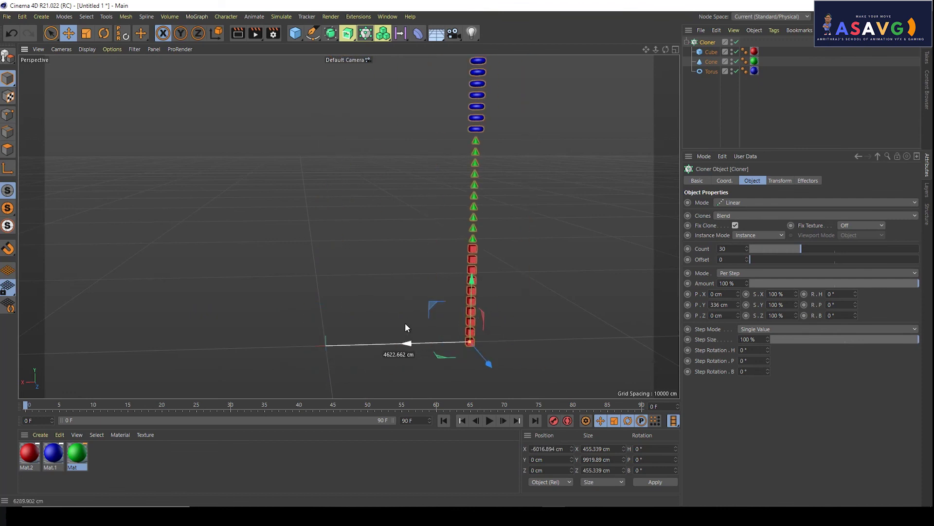
{"action": "key", "text": "ctrl+z"}
- Shift the Cube child to X -2.73 cm while Fix Clone keeps clones aligned
{"action": "left_click", "coordinate": [709, 72]}
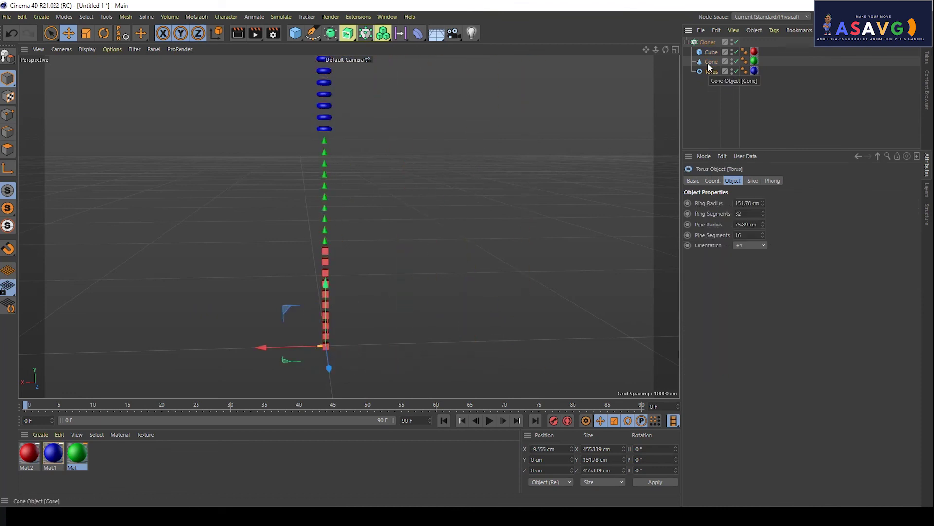
{"action": "left_click", "coordinate": [708, 62]}
{"action": "left_click", "coordinate": [710, 52]}
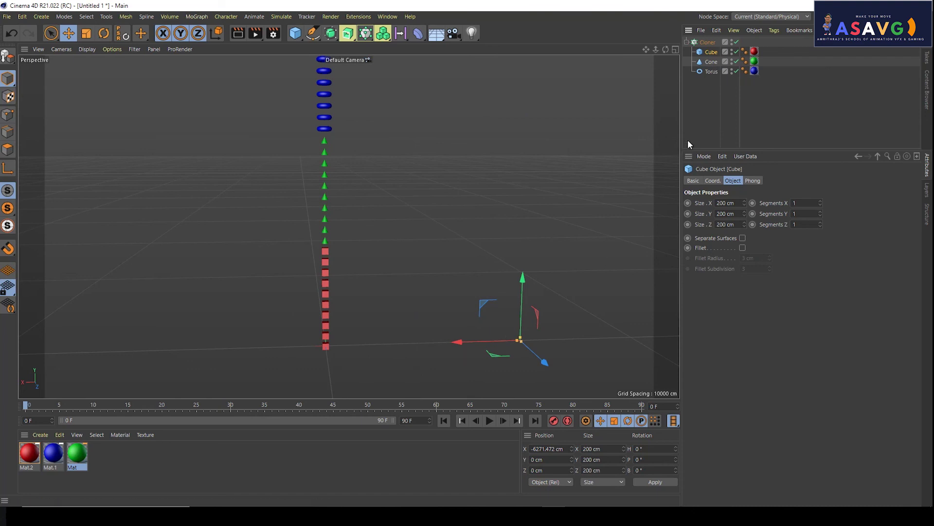
{"action": "left_click", "coordinate": [705, 43]}
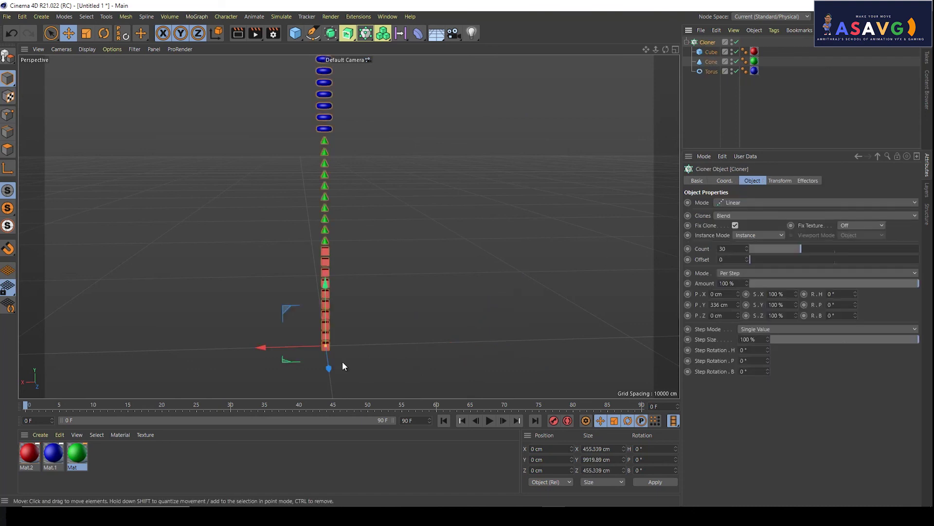
{"action": "left_click", "coordinate": [710, 51]}
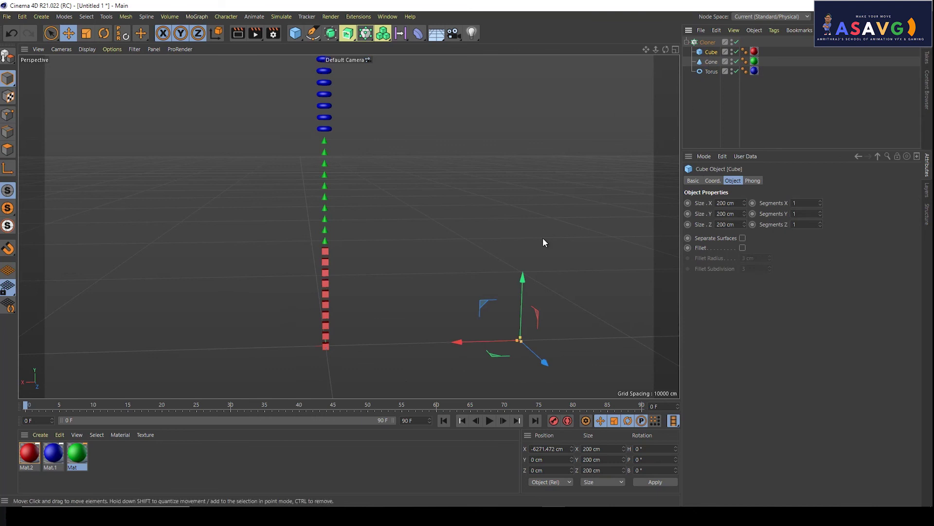
{"action": "left_click_drag", "start_coordinate": [462, 342], "coordinate": [308, 363]}
{"action": "scroll", "coordinate": [308, 360], "scroll_direction": "up", "scroll_amount": 2}
{"action": "scroll", "coordinate": [315, 363], "scroll_direction": "up", "scroll_amount": 3}
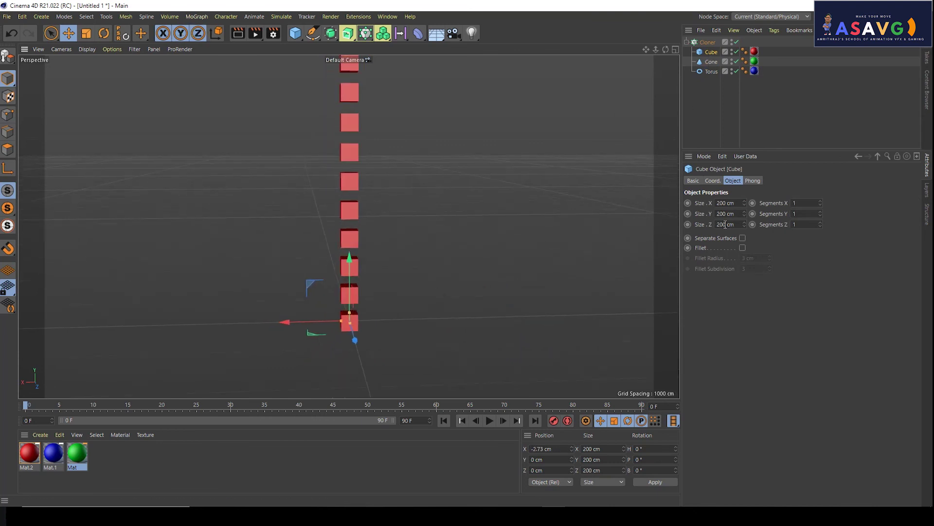
{"action": "left_click", "coordinate": [708, 42]}
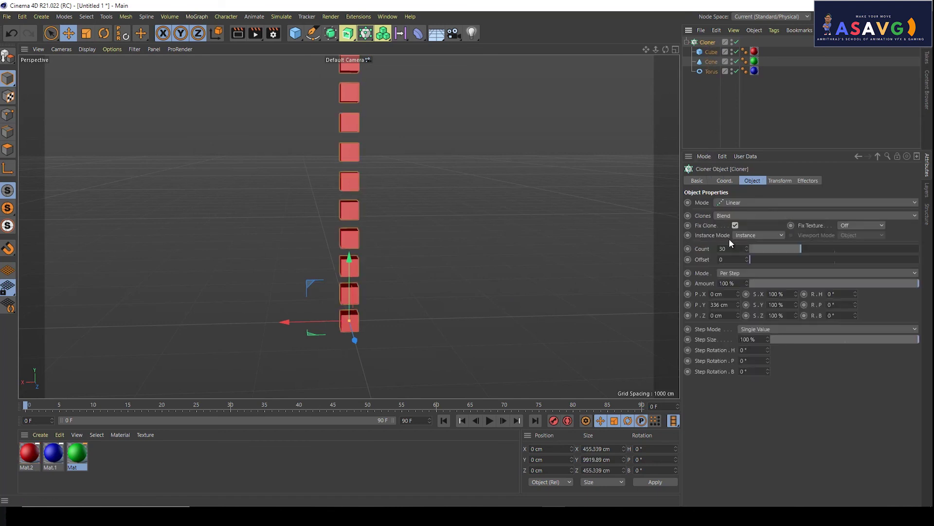
{"action": "scroll", "coordinate": [355, 239], "scroll_direction": "down", "scroll_amount": 1}
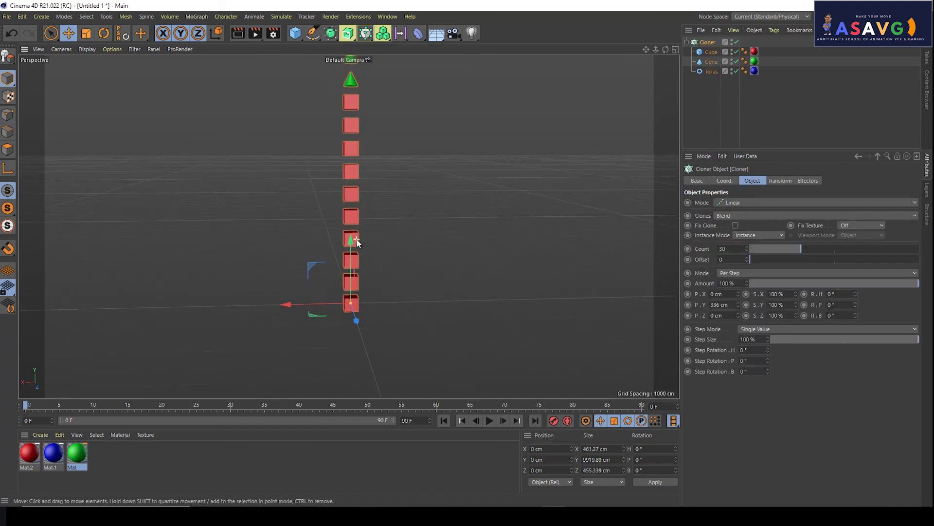
{"action": "scroll", "coordinate": [360, 244], "scroll_direction": "down", "scroll_amount": 1}
{"action": "scroll", "coordinate": [360, 243], "scroll_direction": "down", "scroll_amount": 1}
{"action": "left_click", "coordinate": [701, 51]}
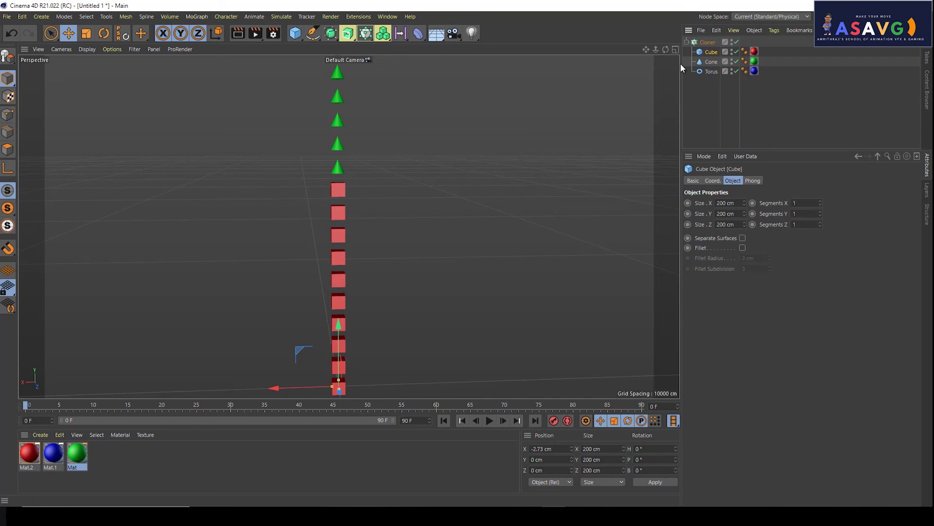
{"action": "left_click", "coordinate": [709, 71]}
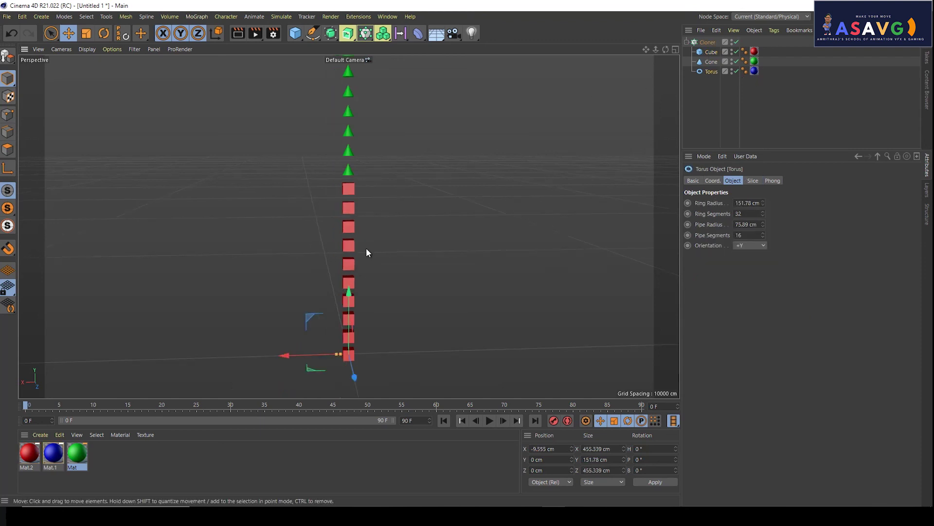
{"action": "scroll", "coordinate": [386, 194], "scroll_direction": "down", "scroll_amount": 1}
{"action": "scroll", "coordinate": [356, 138], "scroll_direction": "down", "scroll_amount": 1}
{"action": "scroll", "coordinate": [356, 166], "scroll_direction": "down", "scroll_amount": 1}
{"action": "scroll", "coordinate": [357, 233], "scroll_direction": "down", "scroll_amount": 1}
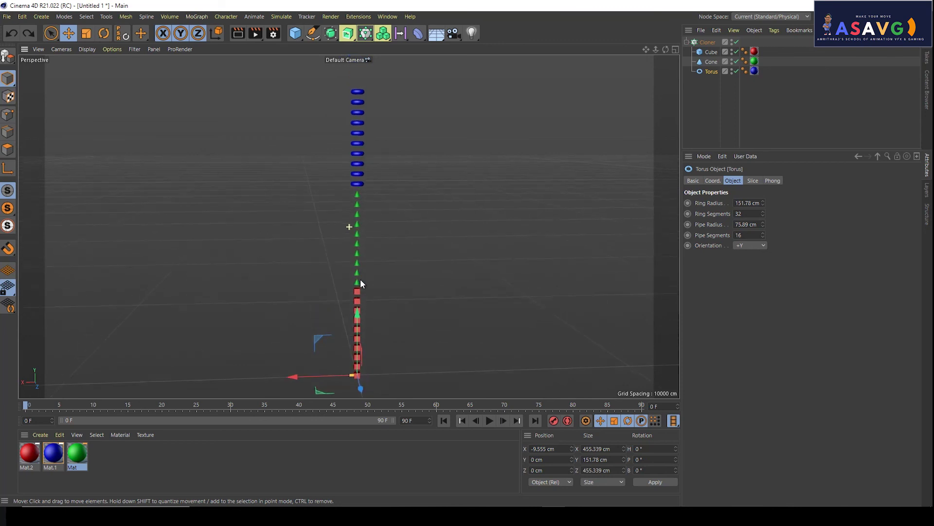
{"action": "left_click", "coordinate": [704, 61]}
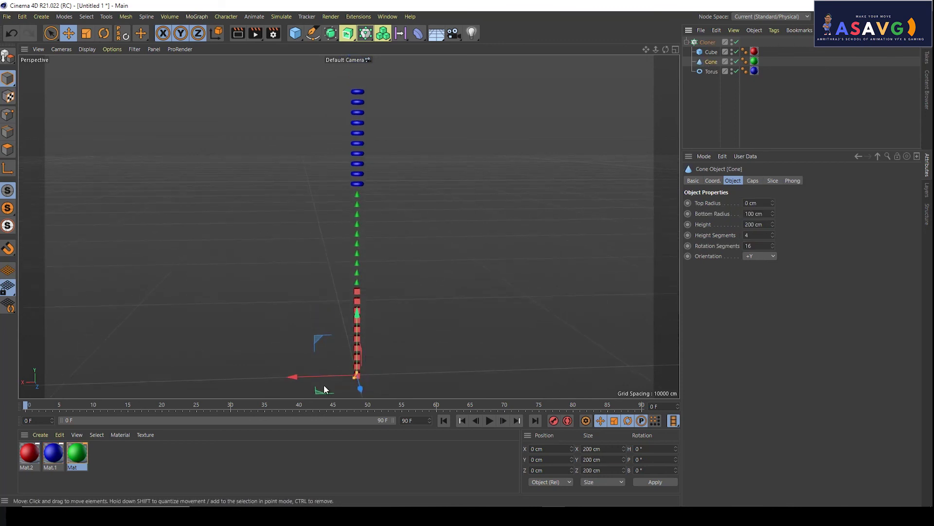
{"action": "mouse_move", "coordinate": [295, 378]}
{"action": "left_mouse_down"}
{"action": "mouse_move", "coordinate": [535, 364]}
{"action": "mouse_move", "coordinate": [211, 343]}
{"action": "left_mouse_up"}
{"action": "key", "text": "ctrl+z"}
{"action": "left_click", "coordinate": [696, 43]}
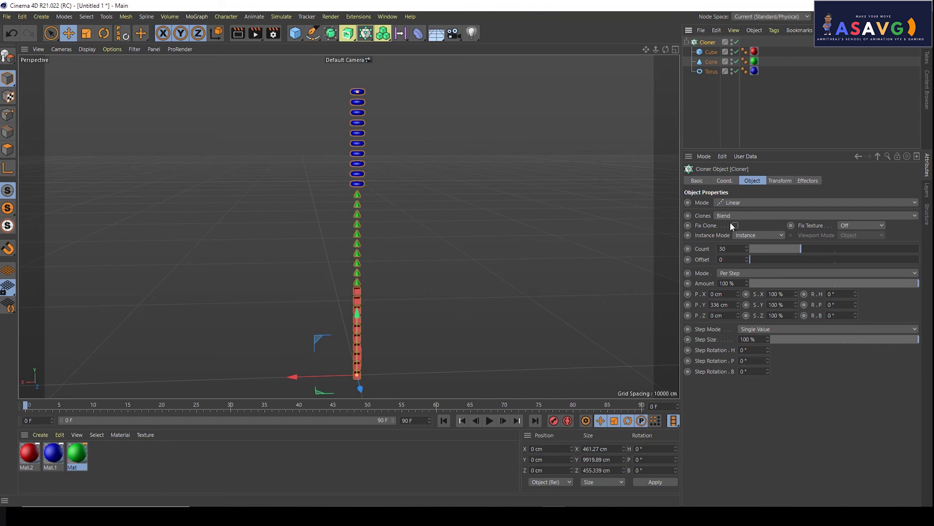
{"action": "left_click", "coordinate": [366, 180]}
{"action": "left_click_drag", "start_coordinate": [363, 178], "coordinate": [340, 140]}
{"action": "key", "text": "ctrl+z"}
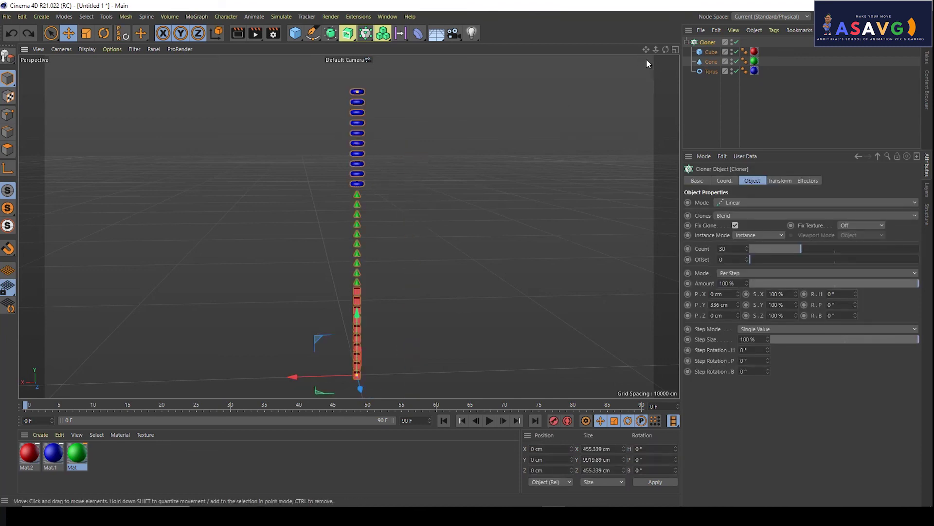
{"action": "left_click_drag", "start_coordinate": [298, 376], "coordinate": [372, 245]}
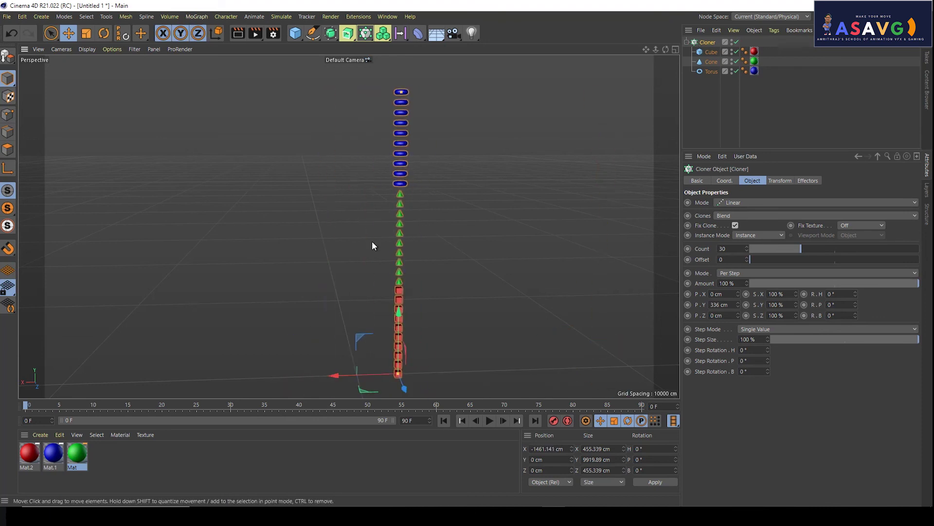
{"action": "key", "text": "ctrl+z"}
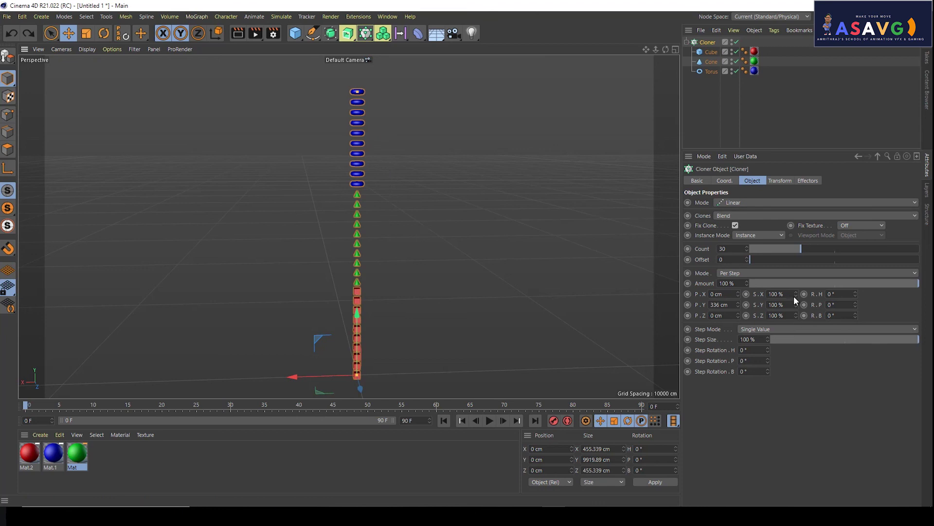
{"action": "left_click_drag", "start_coordinate": [795, 295], "coordinate": [795, 293]}
{"action": "left_click_drag", "start_coordinate": [737, 294], "coordinate": [735, 297]}
{"action": "left_click_drag", "start_coordinate": [741, 299], "coordinate": [652, 308]}
{"action": "left_click", "coordinate": [708, 63]}
{"action": "left_click", "coordinate": [710, 53]}
{"action": "left_click", "coordinate": [708, 71]}
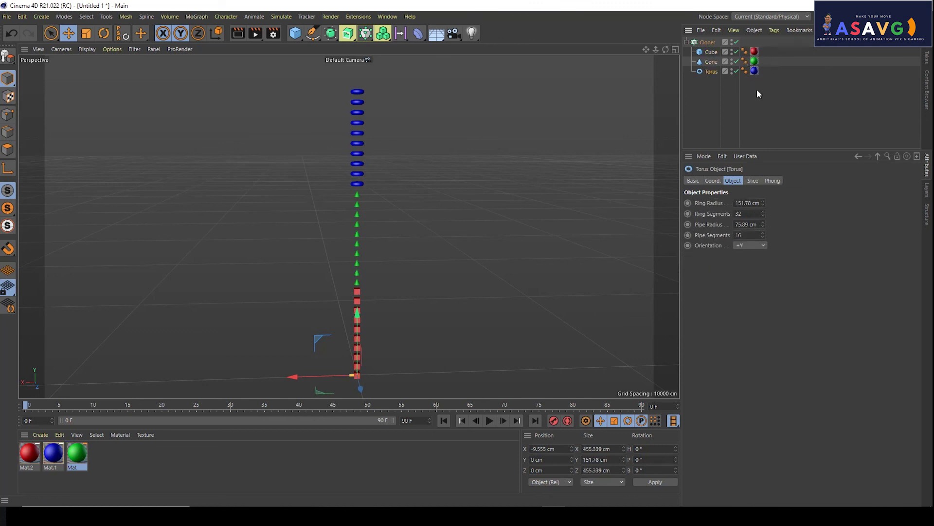
{"action": "left_click", "coordinate": [737, 60]}
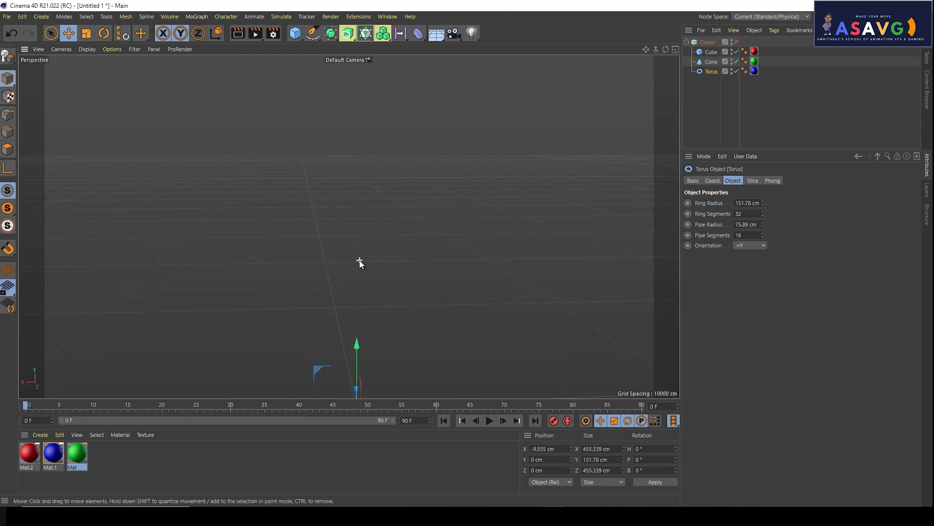
{"action": "left_click", "coordinate": [735, 42]}
{"action": "scroll", "coordinate": [443, 220], "scroll_direction": "up", "scroll_amount": 3}
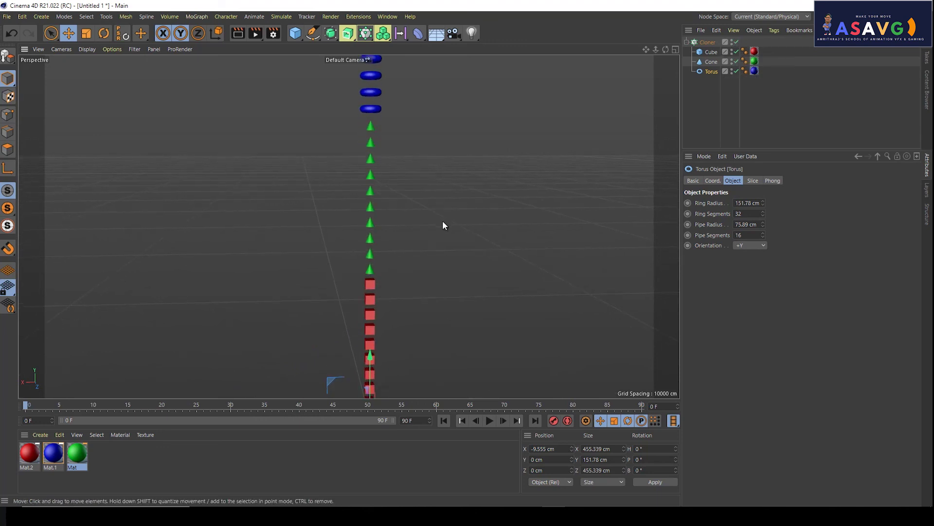
{"action": "left_click_drag", "start_coordinate": [443, 220], "coordinate": [430, 206], "text": "alt"}
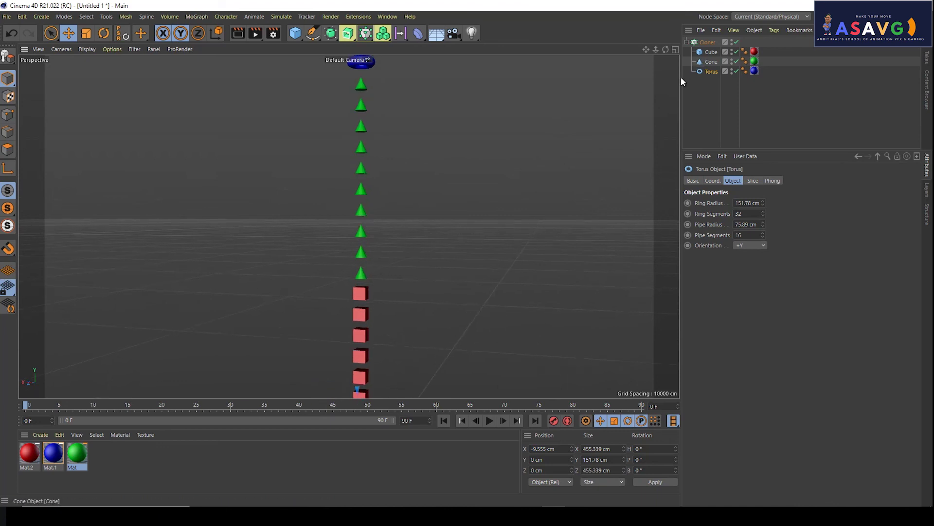
{"action": "left_click_drag", "start_coordinate": [370, 259], "coordinate": [307, 281], "text": "alt"}
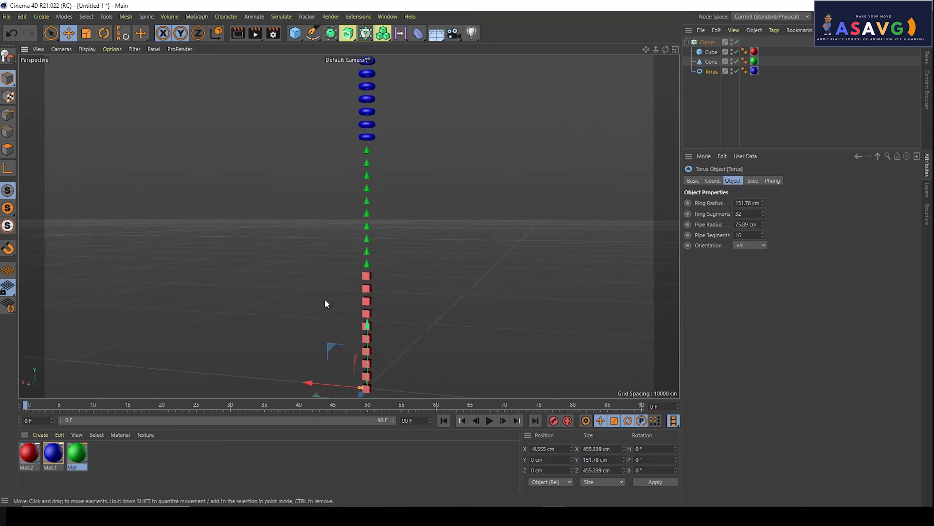